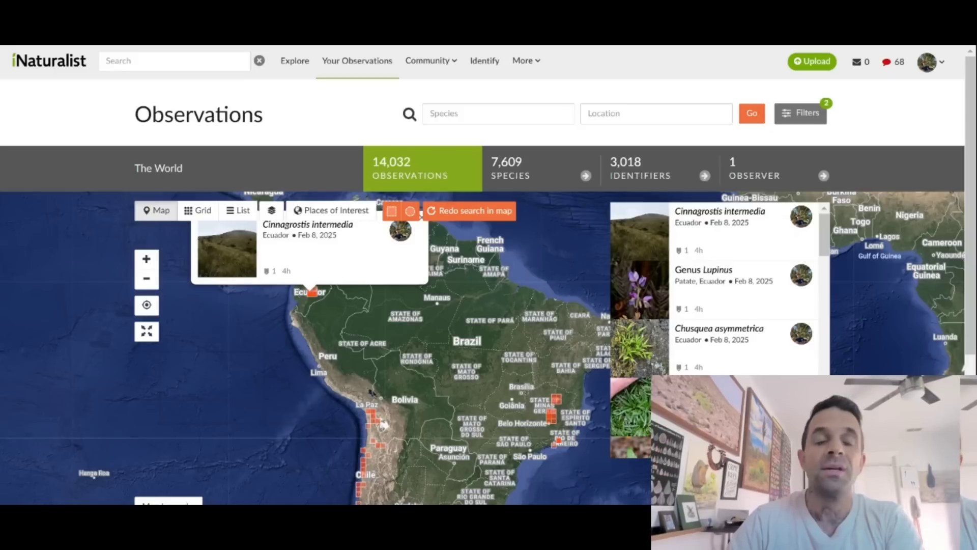
Step: Filter observations to Kingdom Plantae in Chile and show the 897 results as a photo grid
key(Tab)
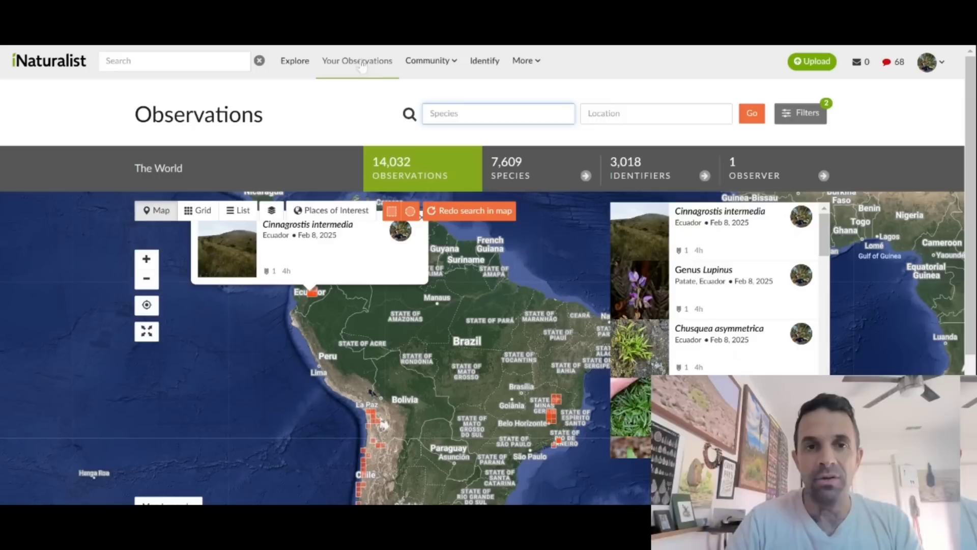
text(planta)
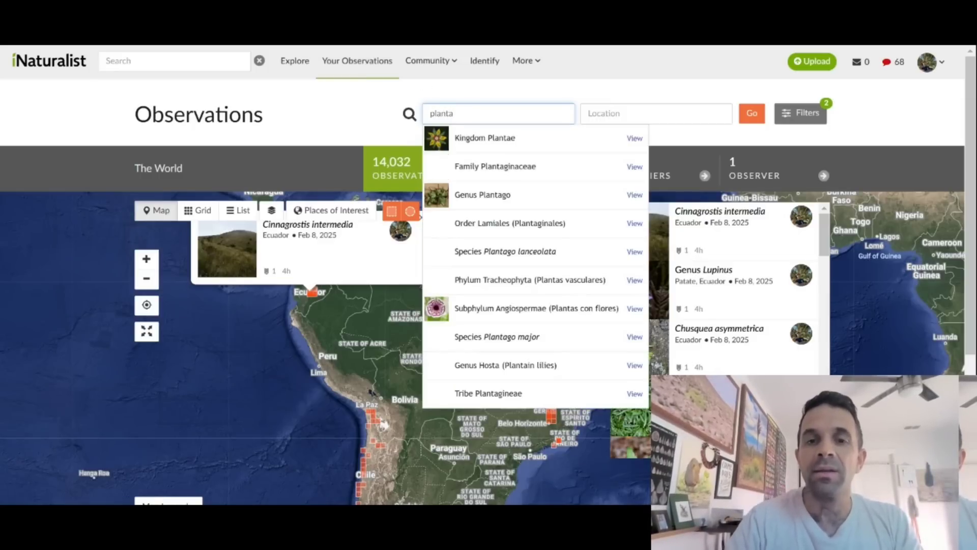
key(Down)
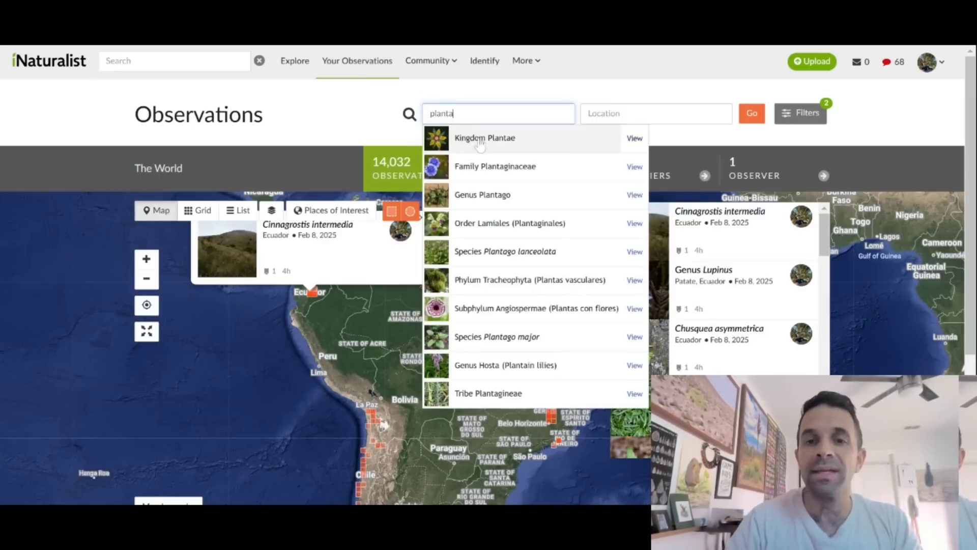
key(Return)
key(Tab)
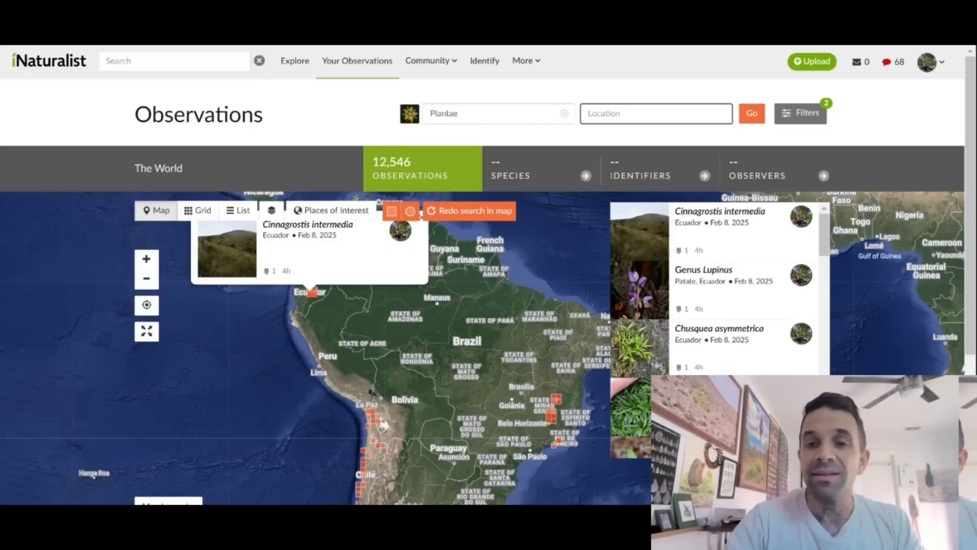
text(chile)
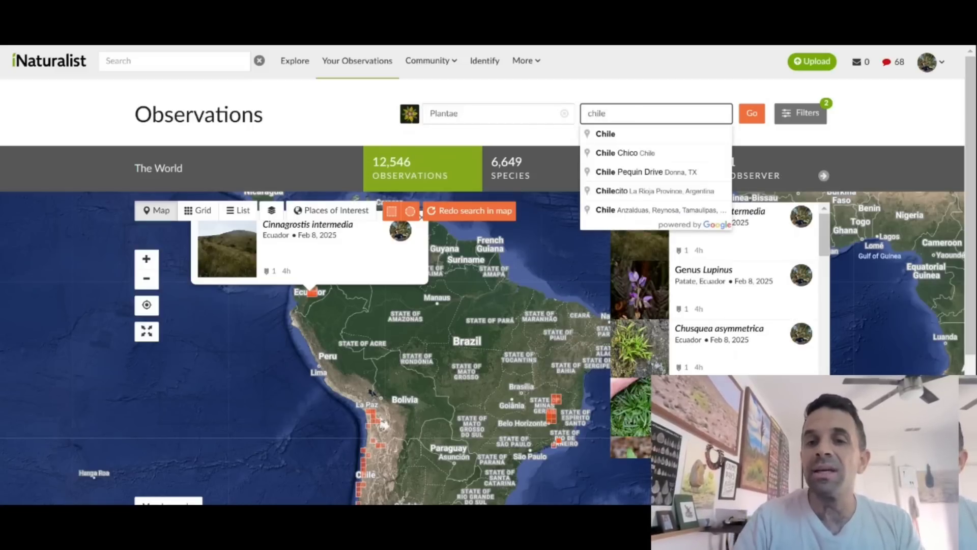
click(617, 134)
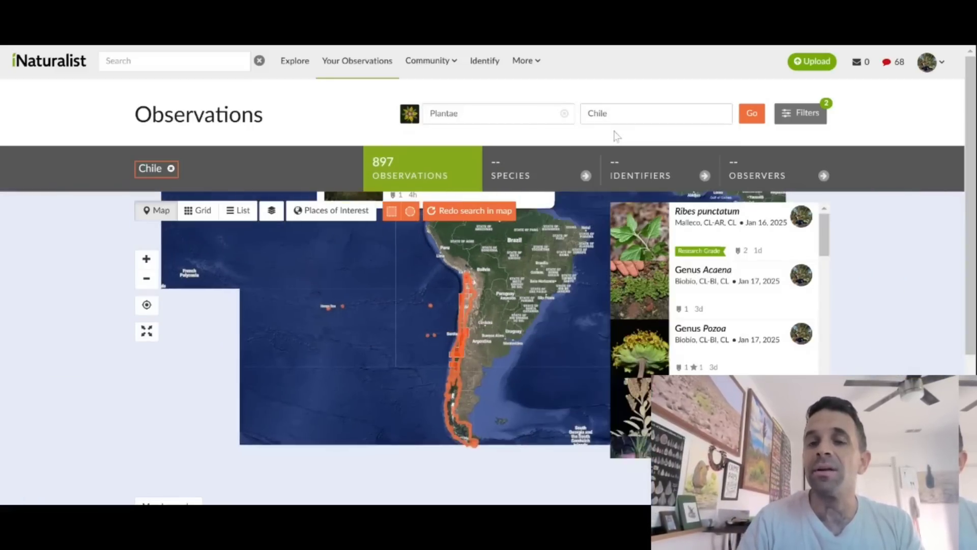
click(198, 210)
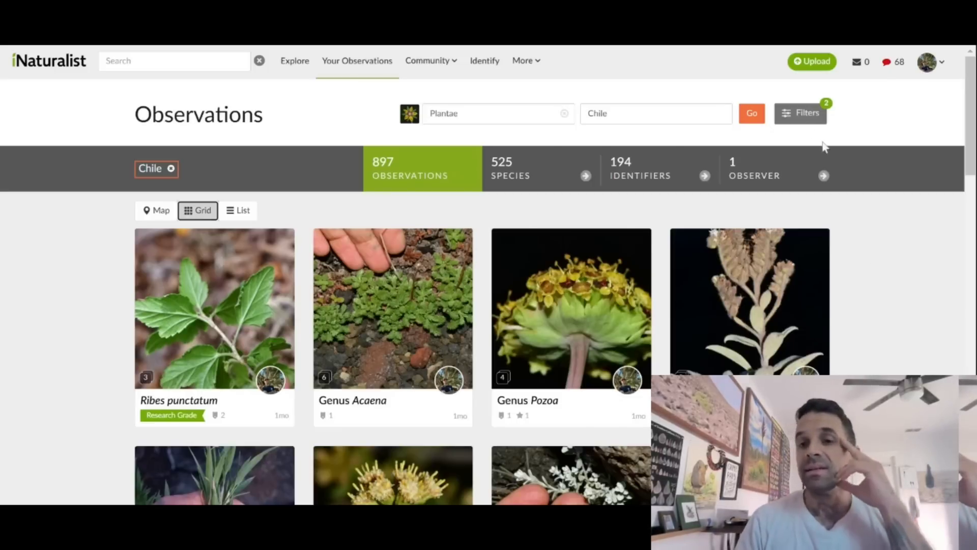
Step: Go to the Download export page and deselect all Basic, Geo and Taxon columns
click(792, 116)
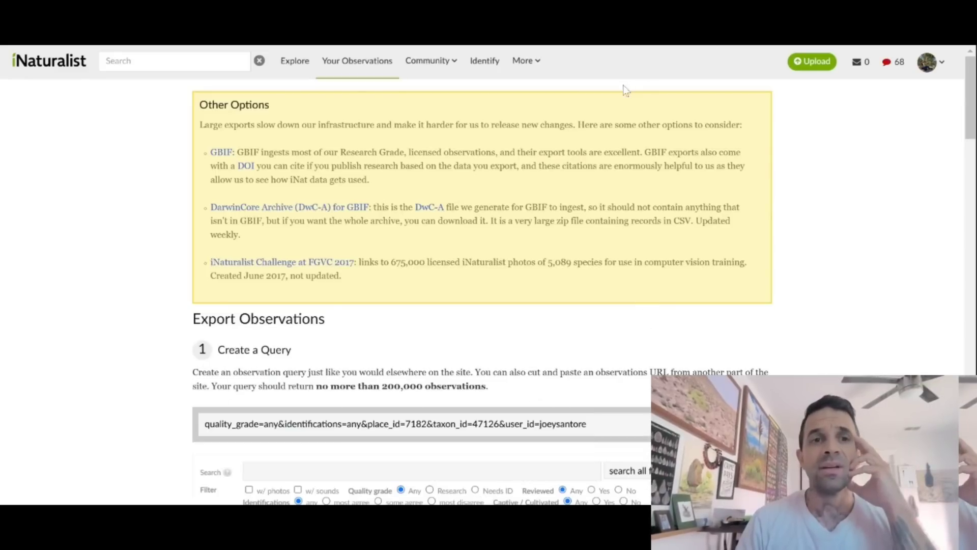
scroll(719, 247, down, 3)
scroll(718, 246, down, 7)
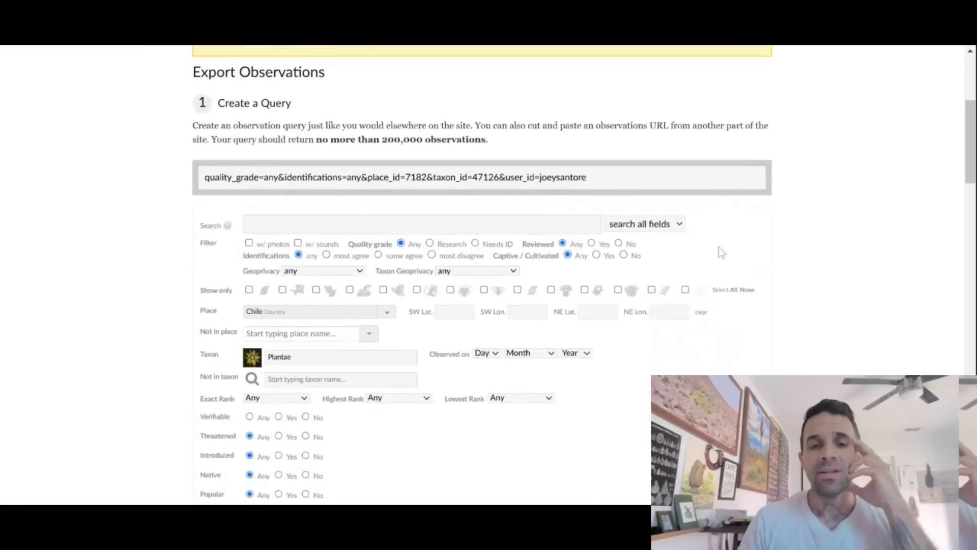
scroll(719, 247, down, 8)
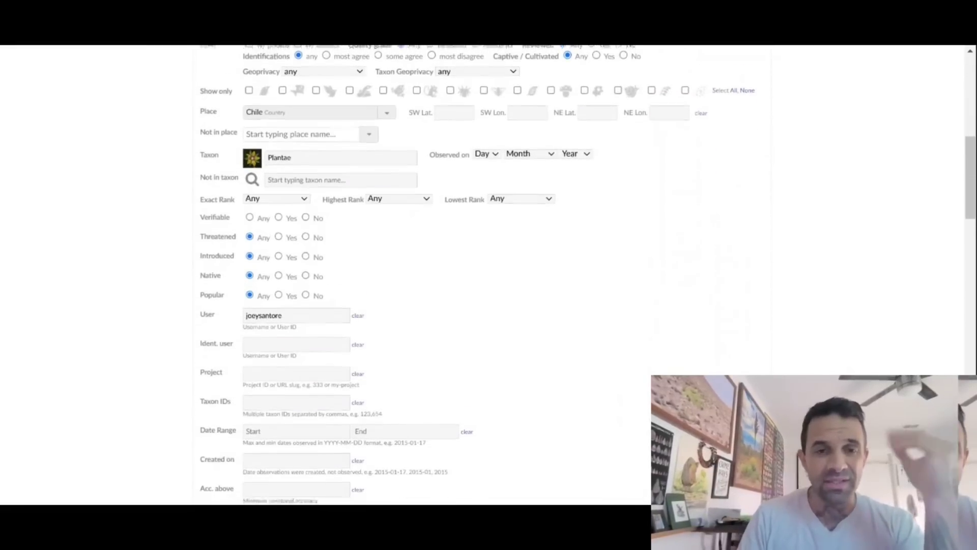
scroll(719, 246, down, 6)
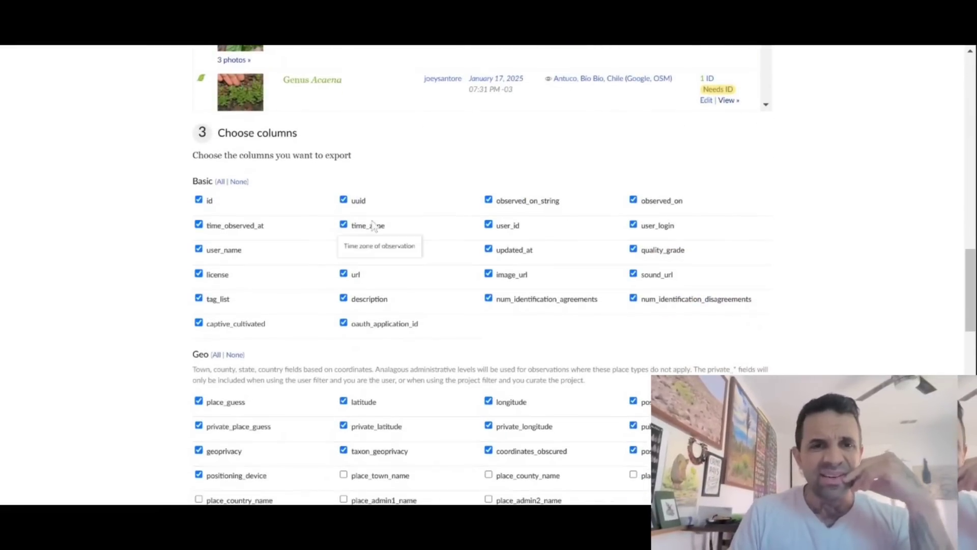
click(240, 182)
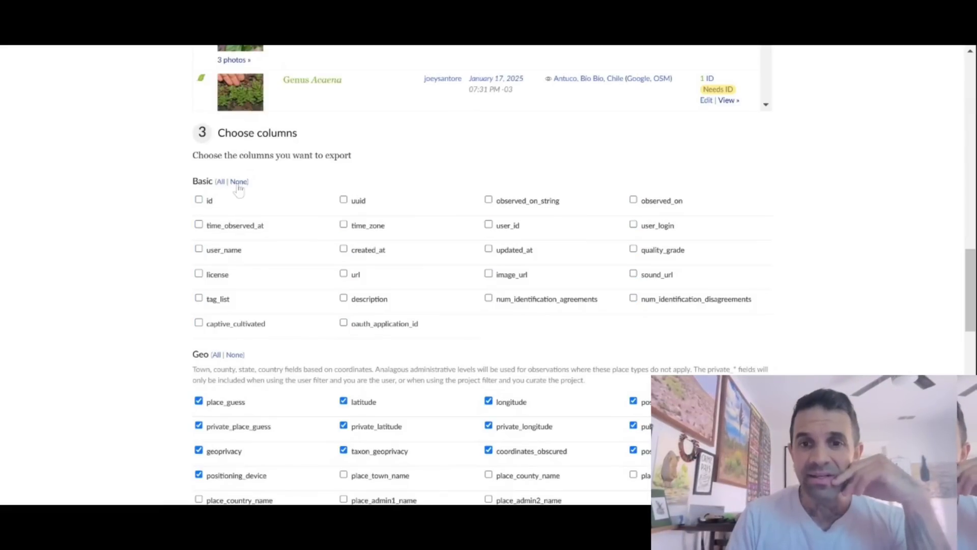
click(236, 356)
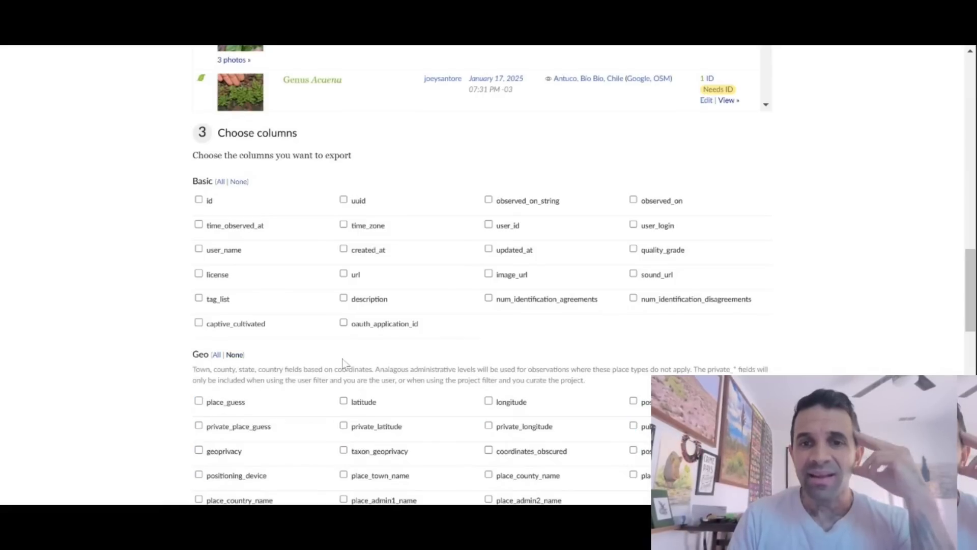
scroll(351, 362, down, 3)
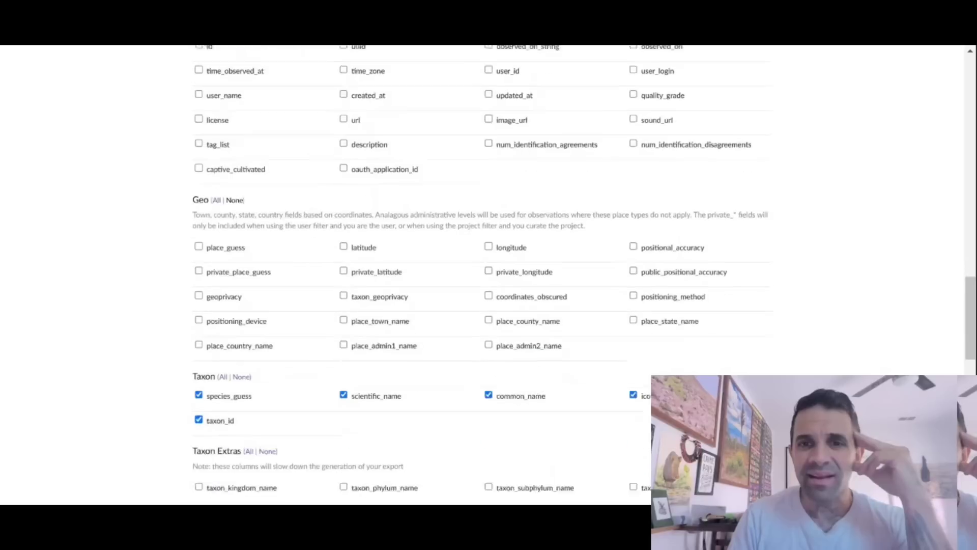
scroll(246, 327, down, 2)
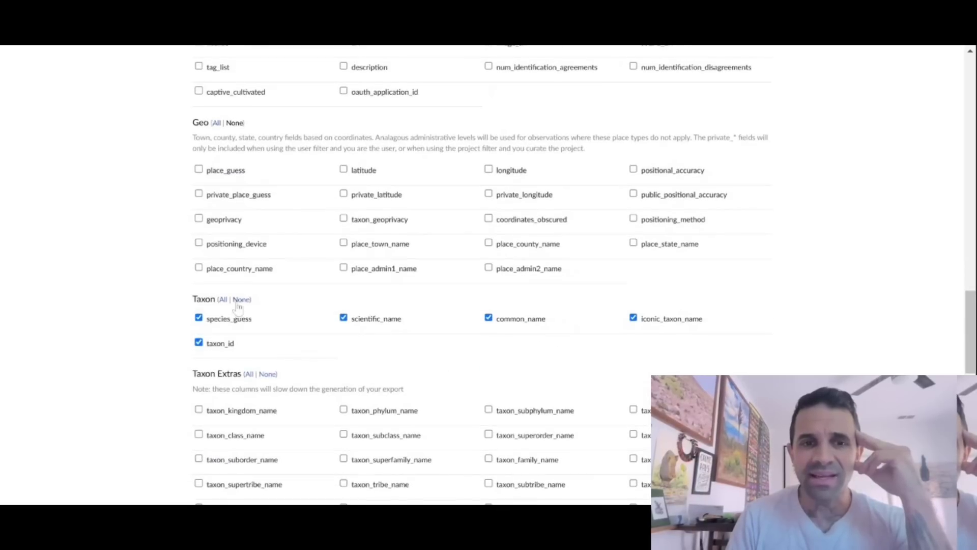
click(239, 301)
Step: Tick only scientific_name and taxon_family_name, then create the export
click(343, 318)
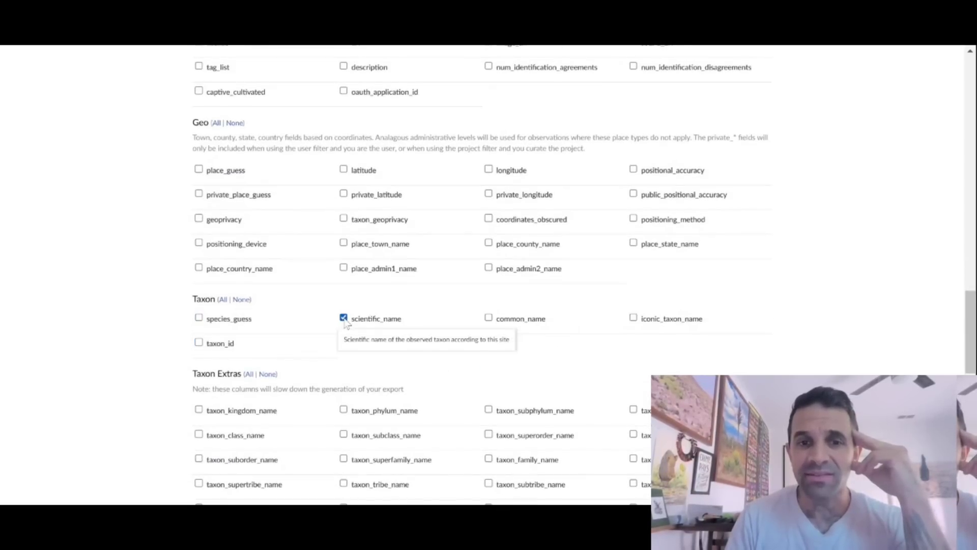
scroll(407, 374, down, 3)
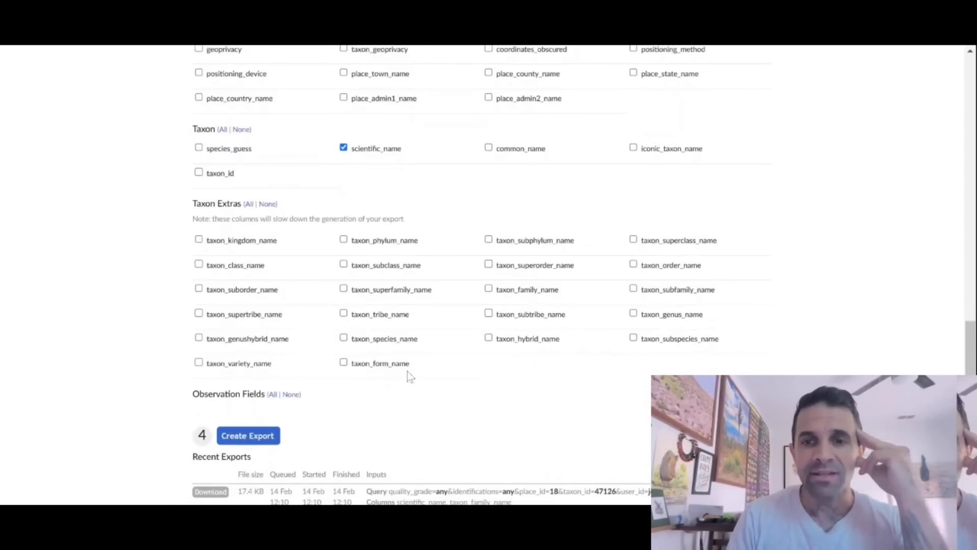
scroll(408, 371, down, 1)
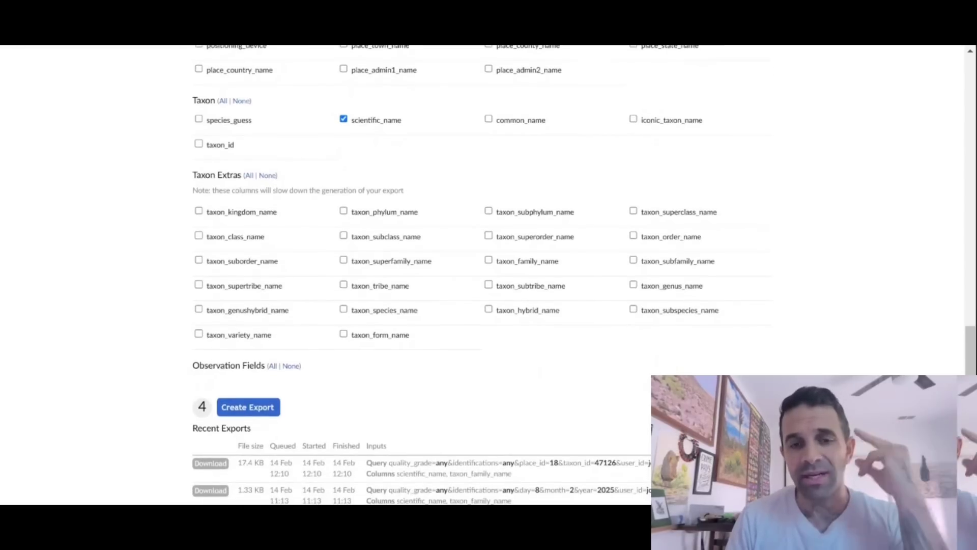
scroll(478, 275, down, 1)
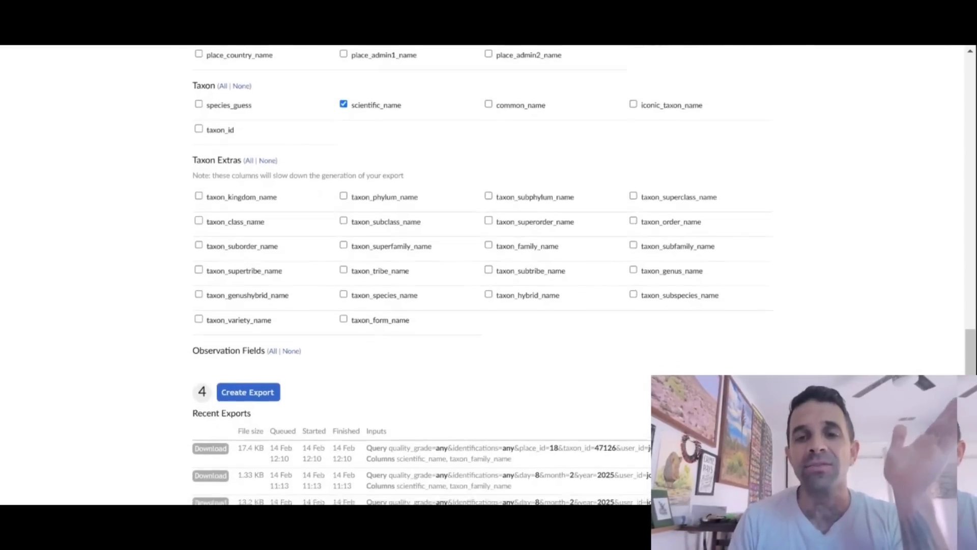
scroll(478, 275, down, 1)
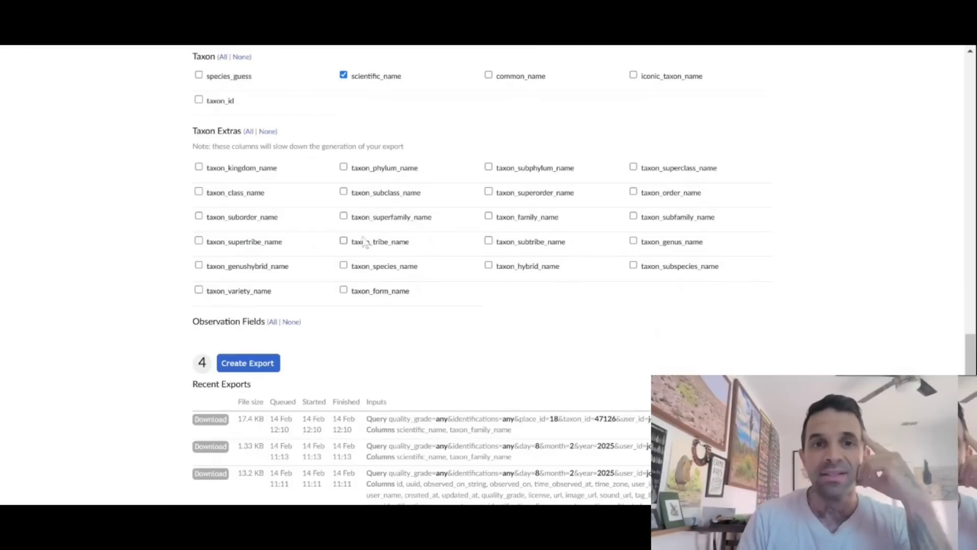
click(488, 216)
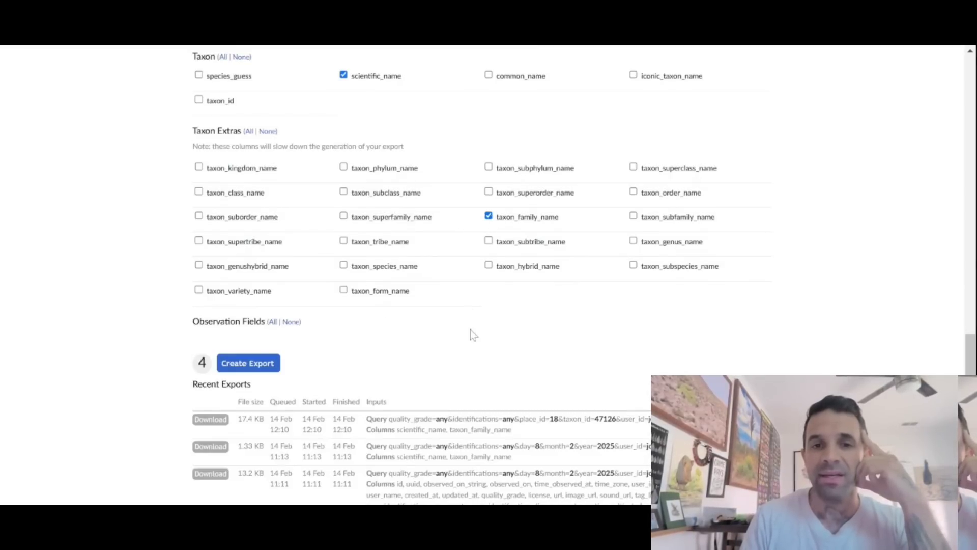
click(249, 363)
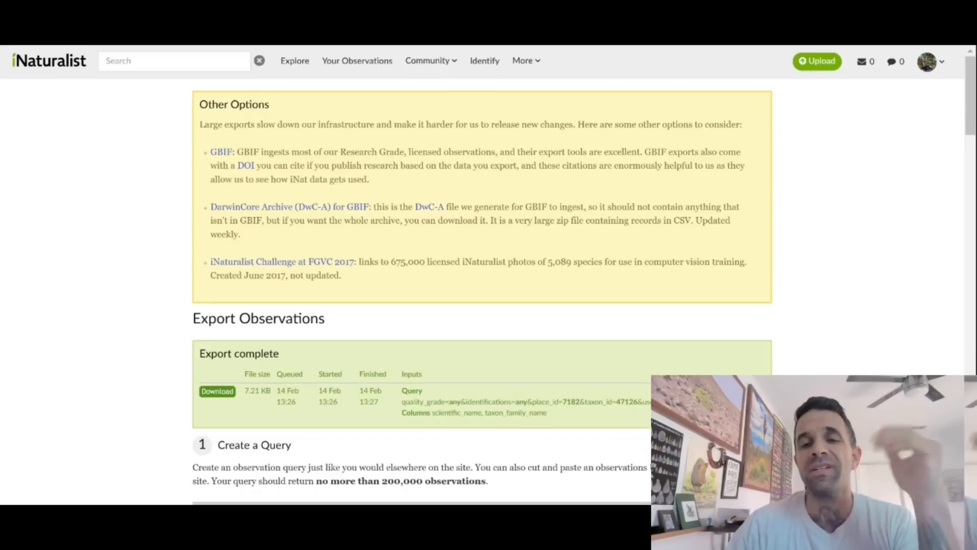
Step: Scroll down the export page to reach the completed export's download
scroll(233, 280, down, 3)
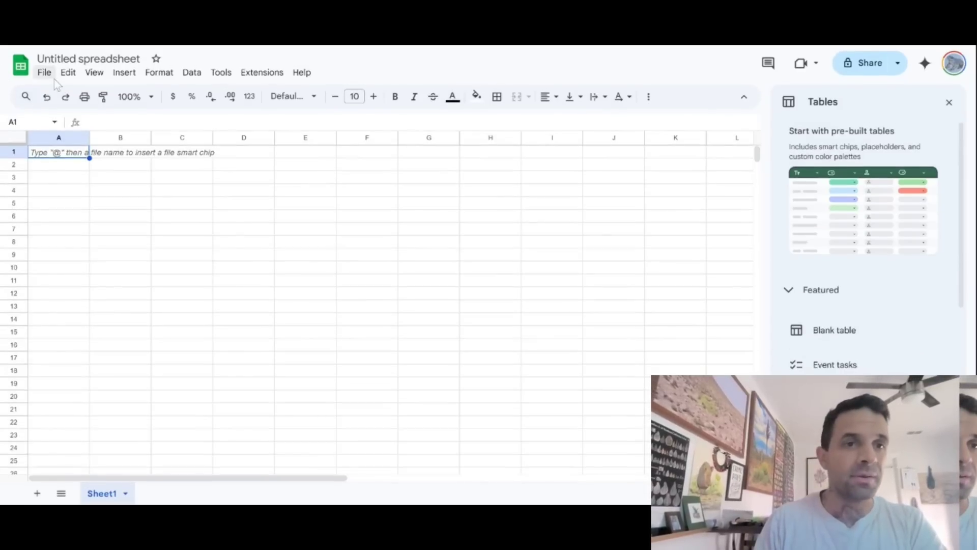
Step: Go to the Upload tab of File > Open to import the downloaded CSV
click(46, 88)
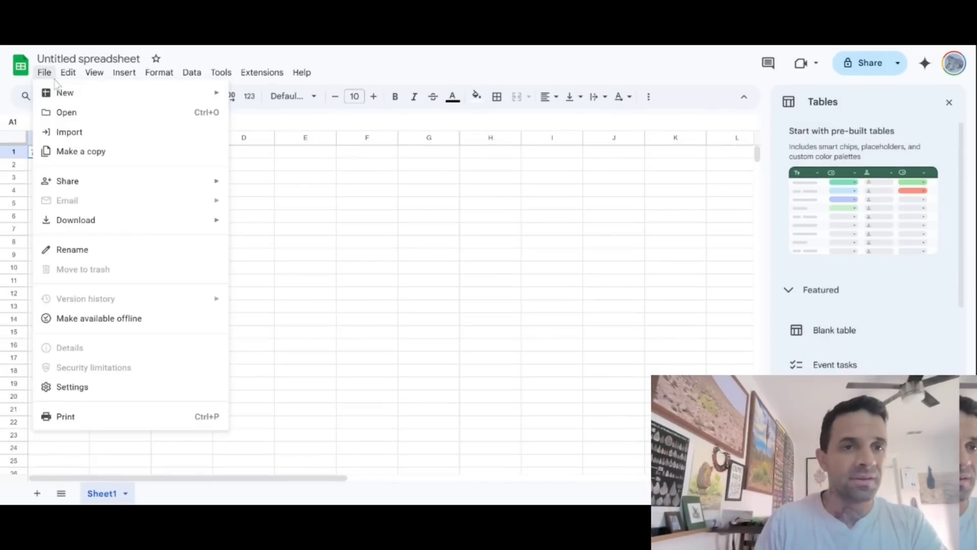
click(74, 120)
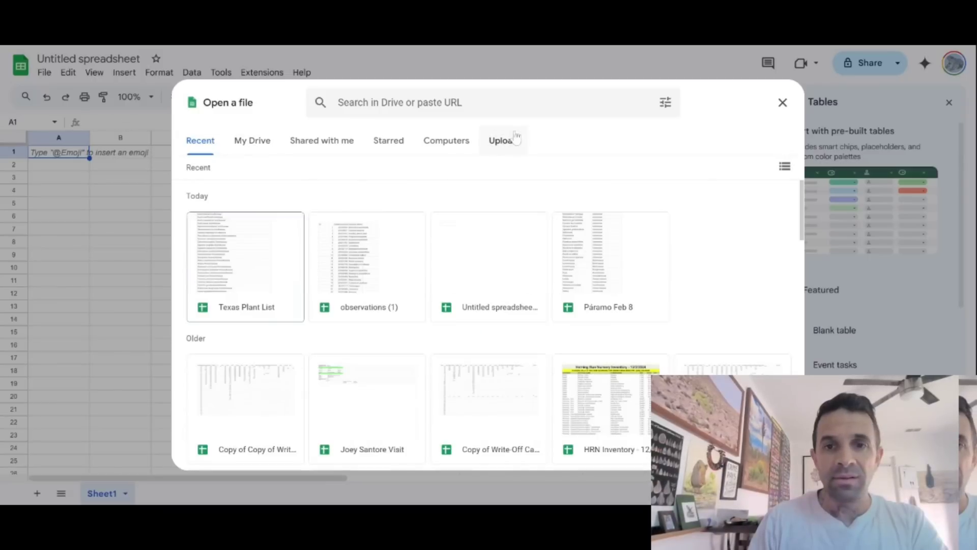
click(527, 136)
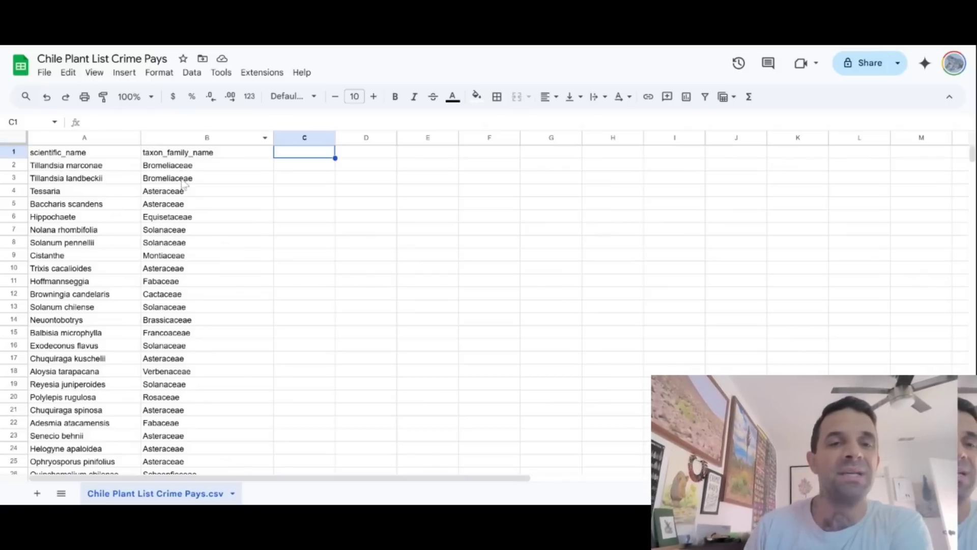
Step: Select the plant name and family data and look through the Data menu's sort commands
click(108, 137)
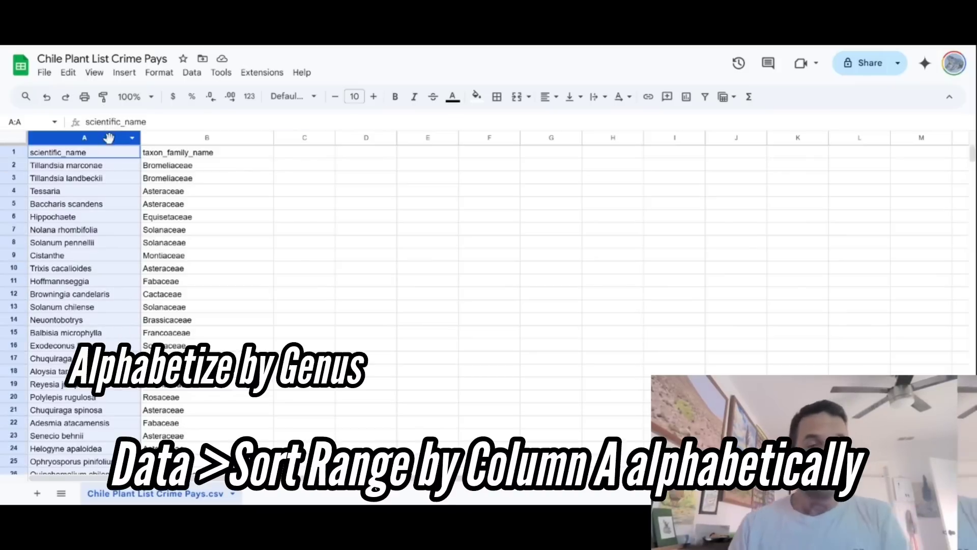
ctrl+click(160, 137)
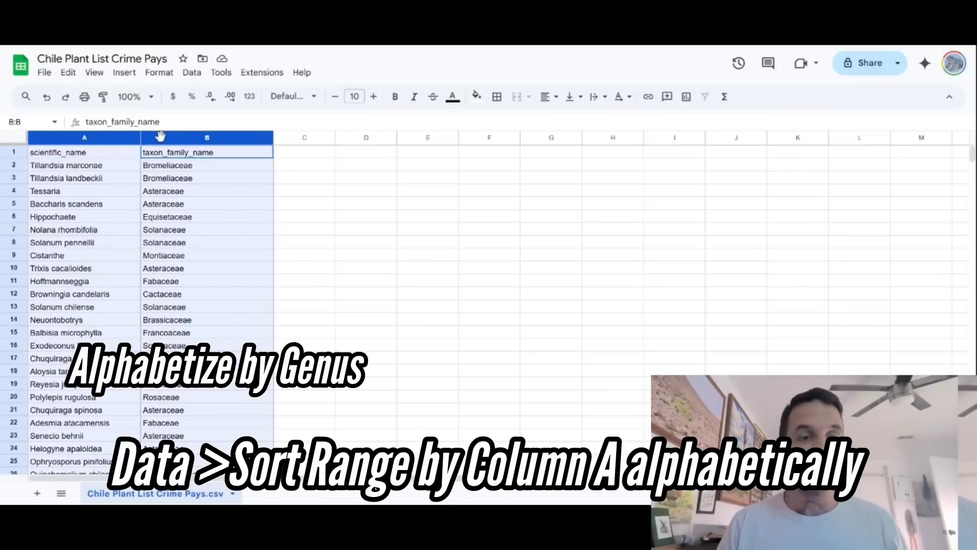
click(197, 74)
mouse_move(218, 98)
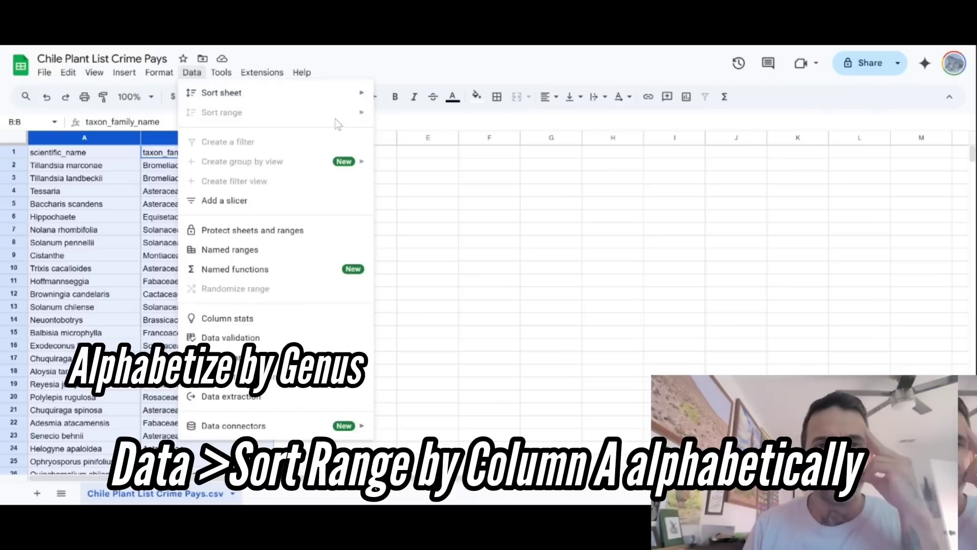
click(406, 157)
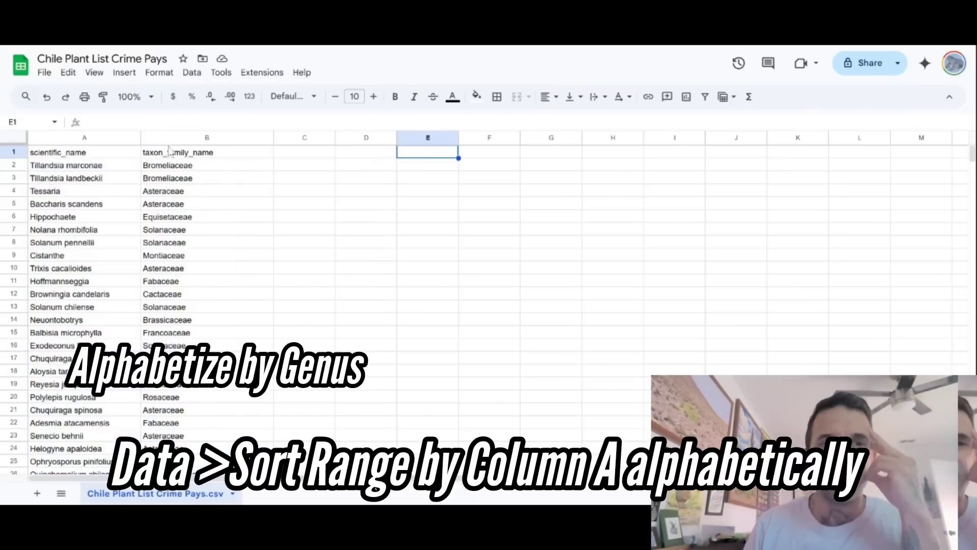
click(58, 168)
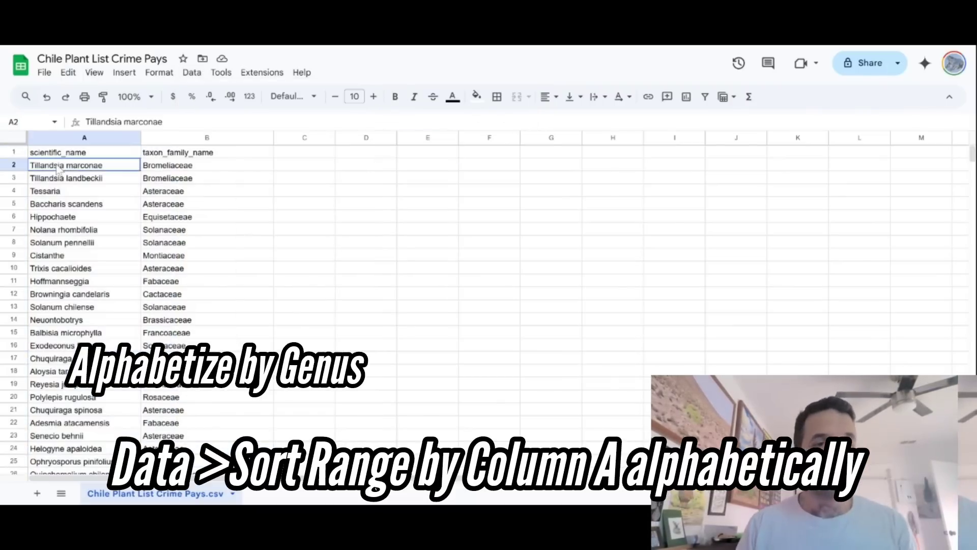
shift+click(183, 172)
click(98, 172)
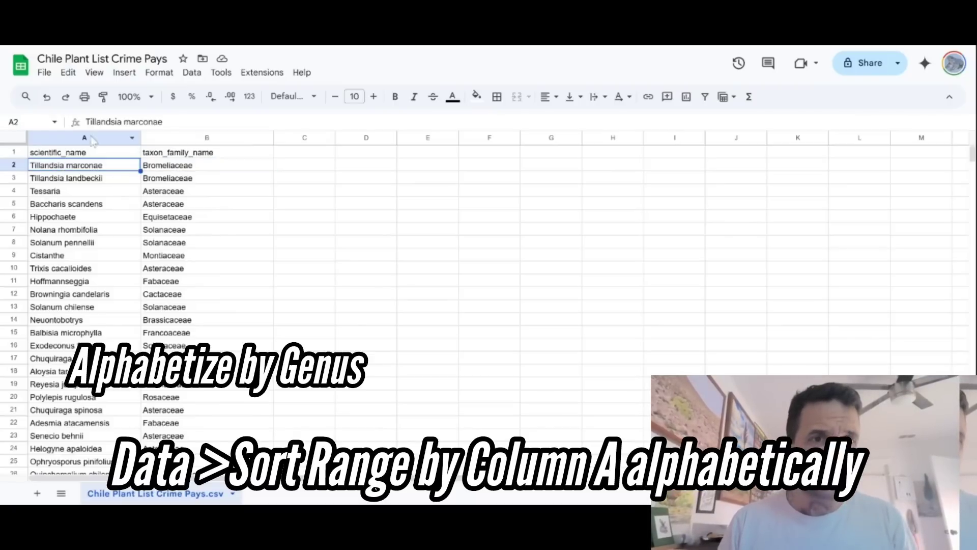
Step: Sort columns A and B by column A, A to Z
click(90, 139)
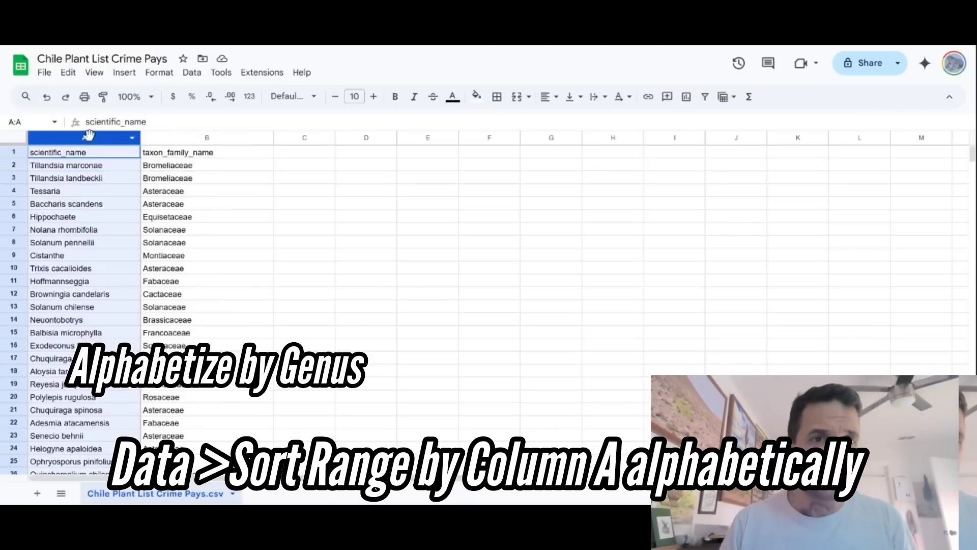
shift+click(206, 143)
click(192, 73)
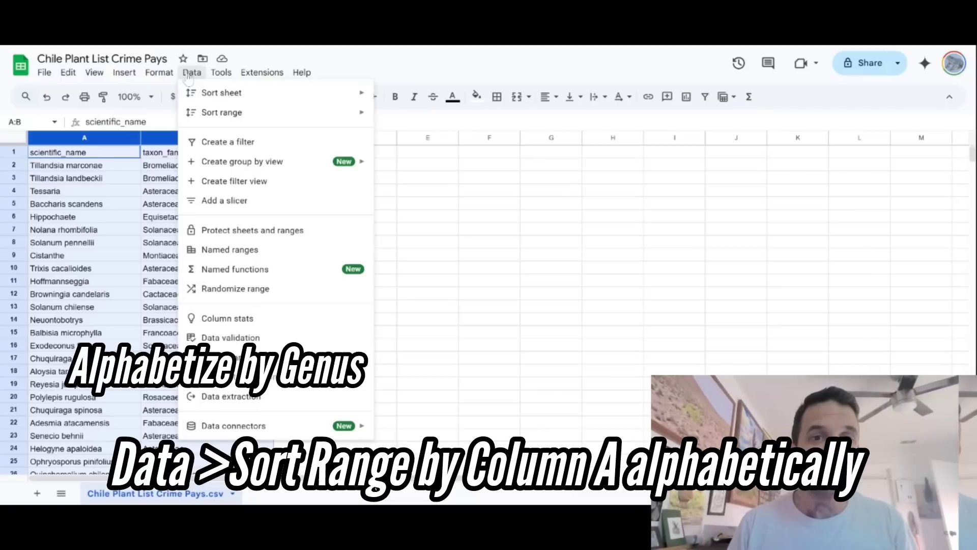
mouse_move(253, 120)
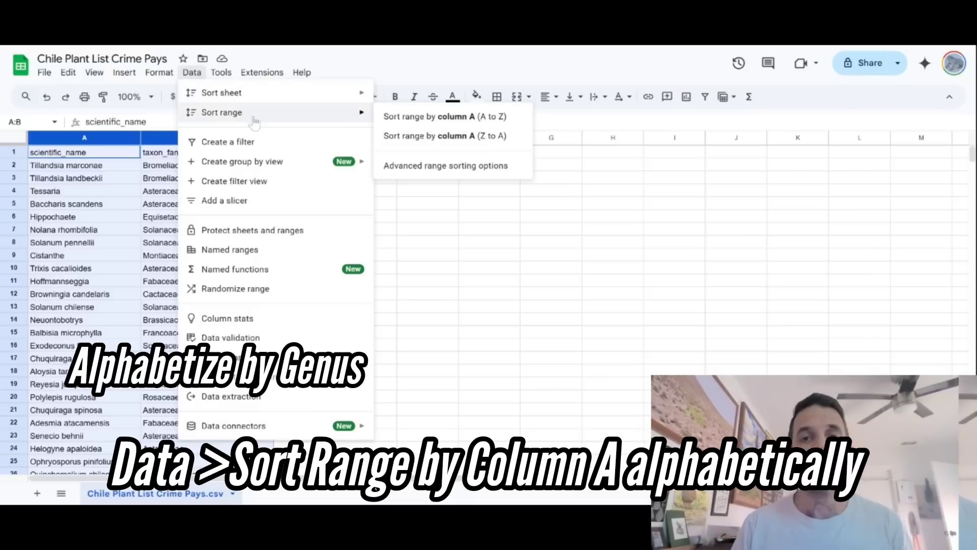
click(433, 118)
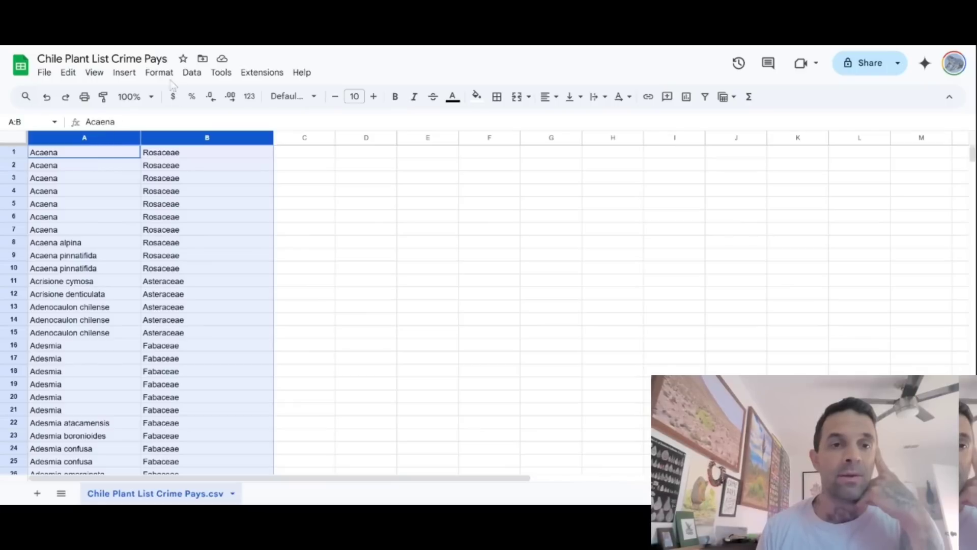
Step: Sort the range by column B, A to Z, using advanced range sorting options
click(192, 74)
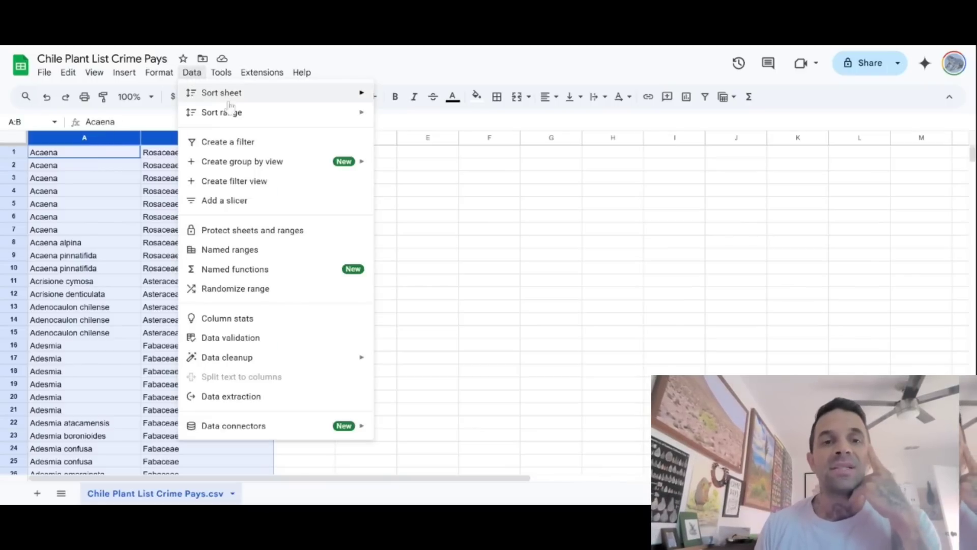
mouse_move(232, 114)
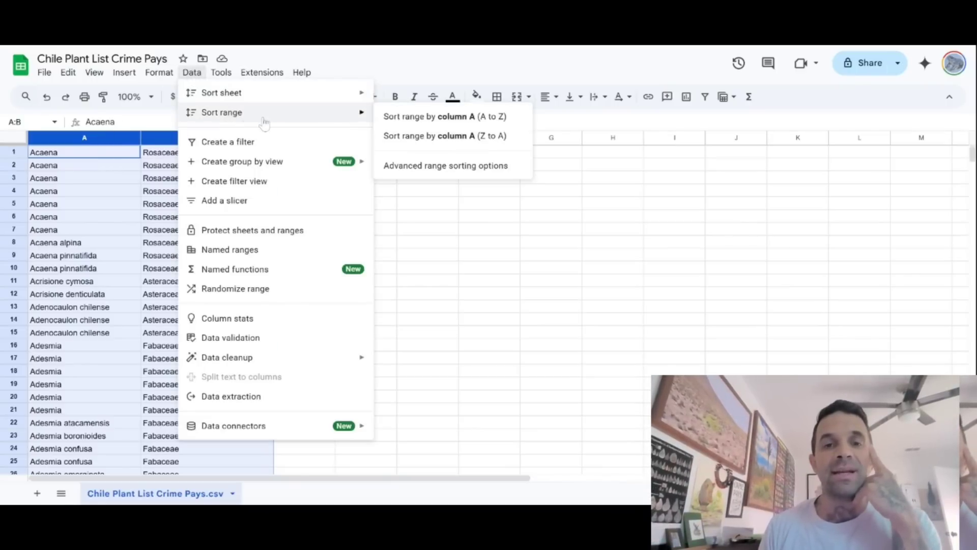
click(422, 166)
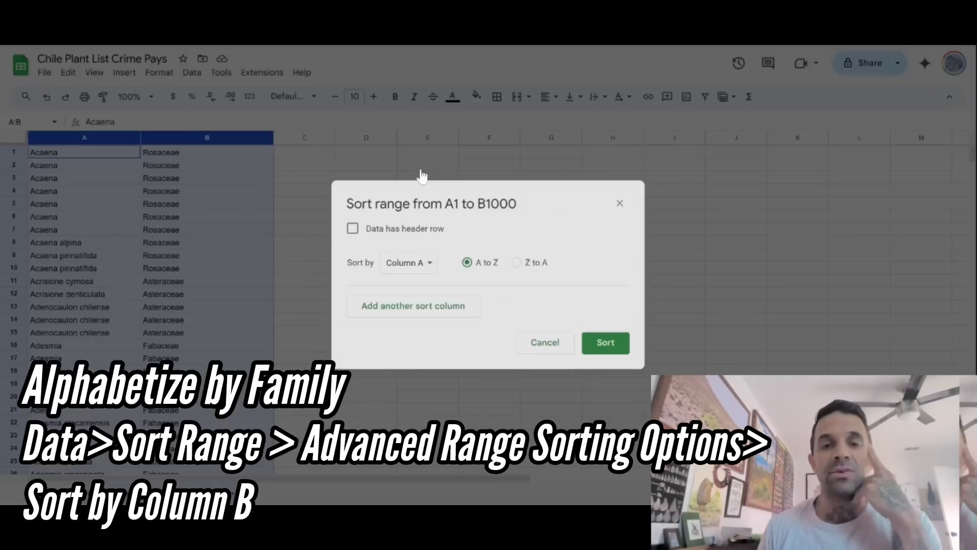
click(411, 261)
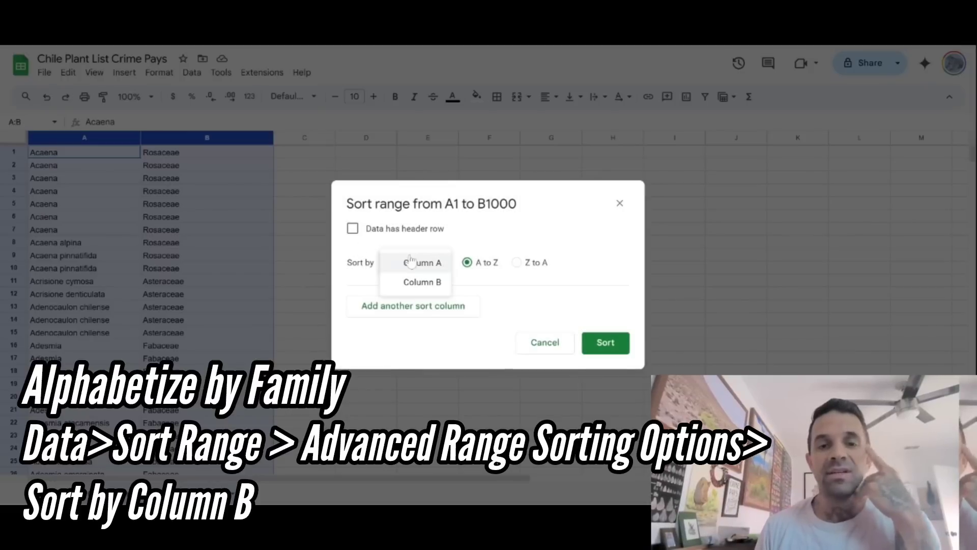
click(420, 283)
click(602, 345)
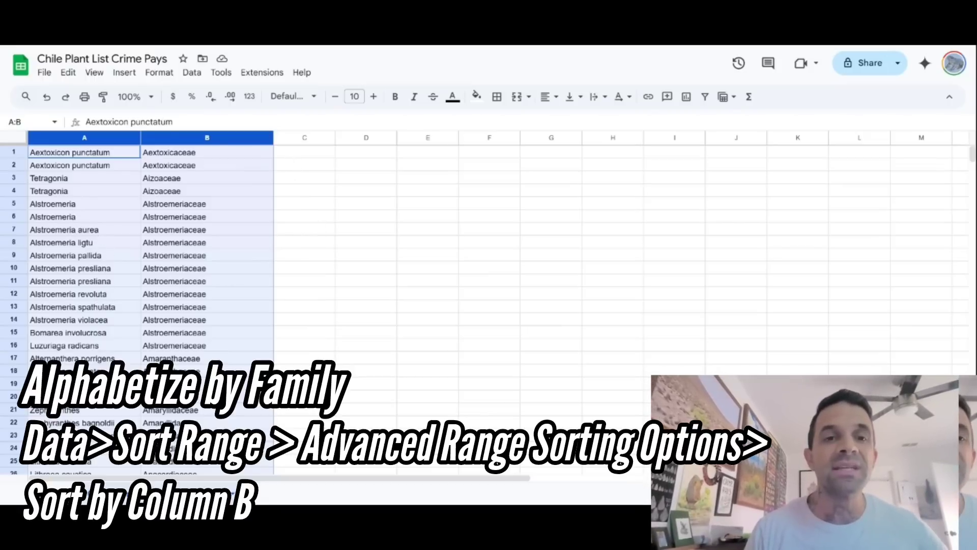
Step: Inspect the first plant name in A1, then select empty cell C1
click(172, 122)
drag(172, 121, 86, 122)
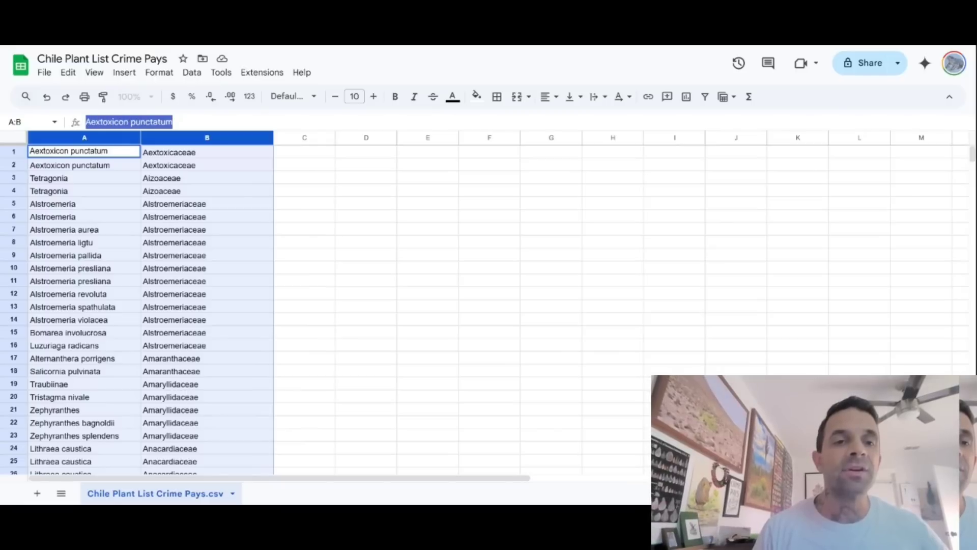
click(86, 122)
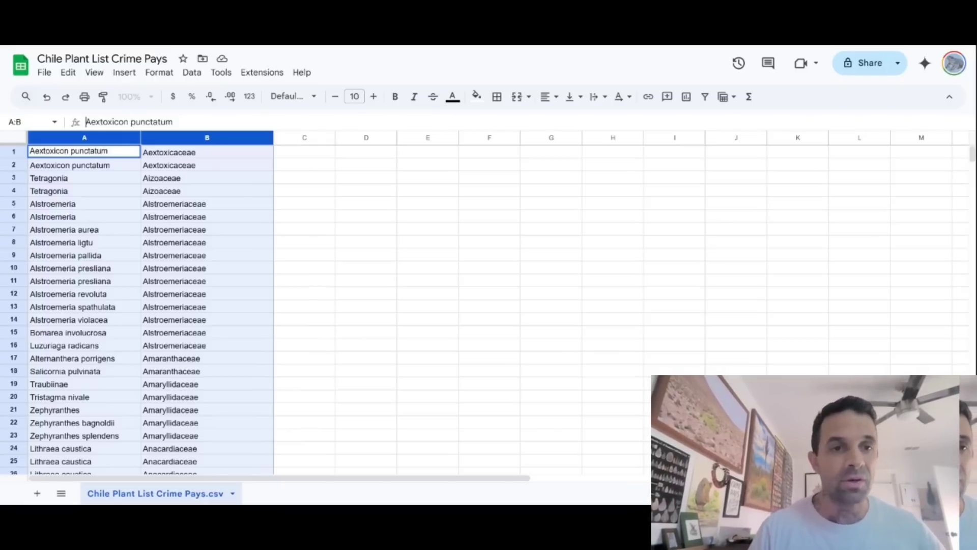
click(102, 151)
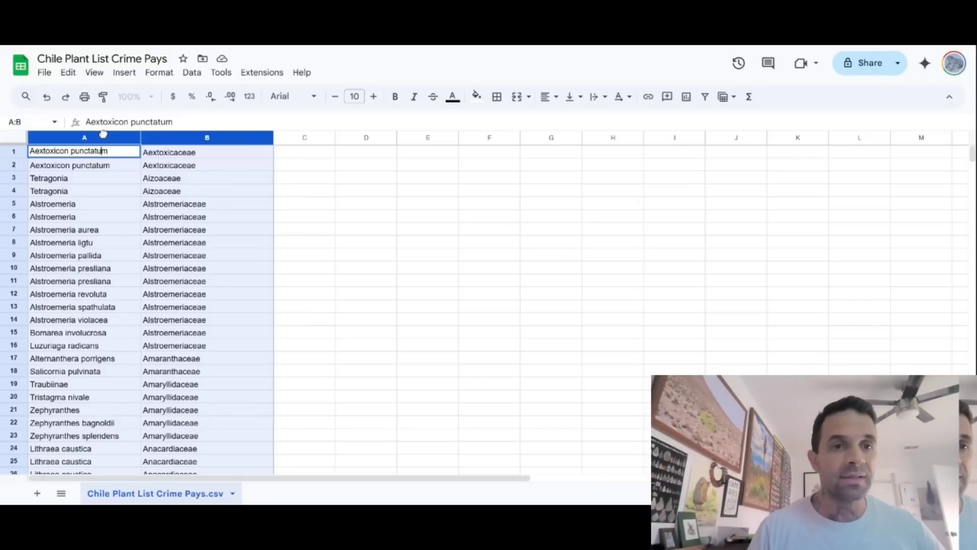
click(302, 152)
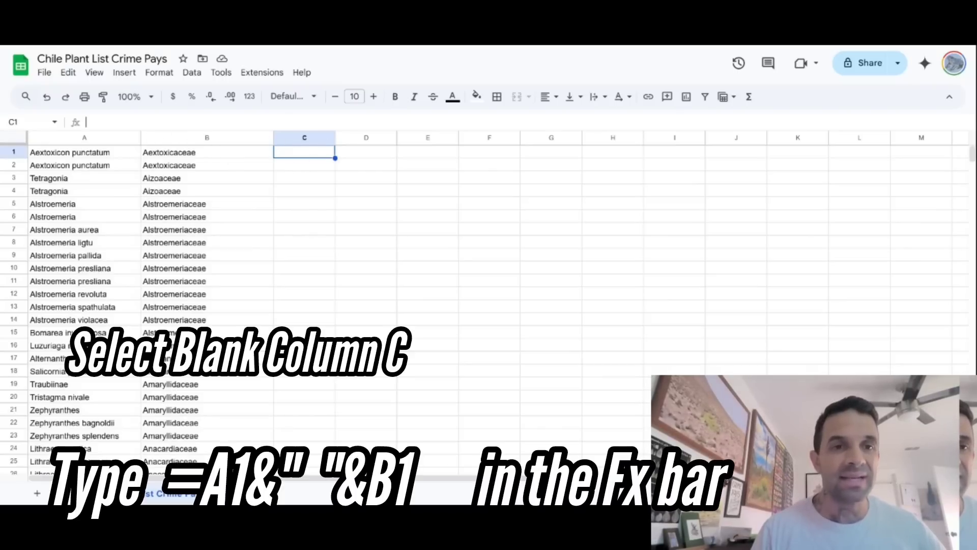
Step: Enter =A1&" "&B1 in C1 and autofill it down column C
click(86, 122)
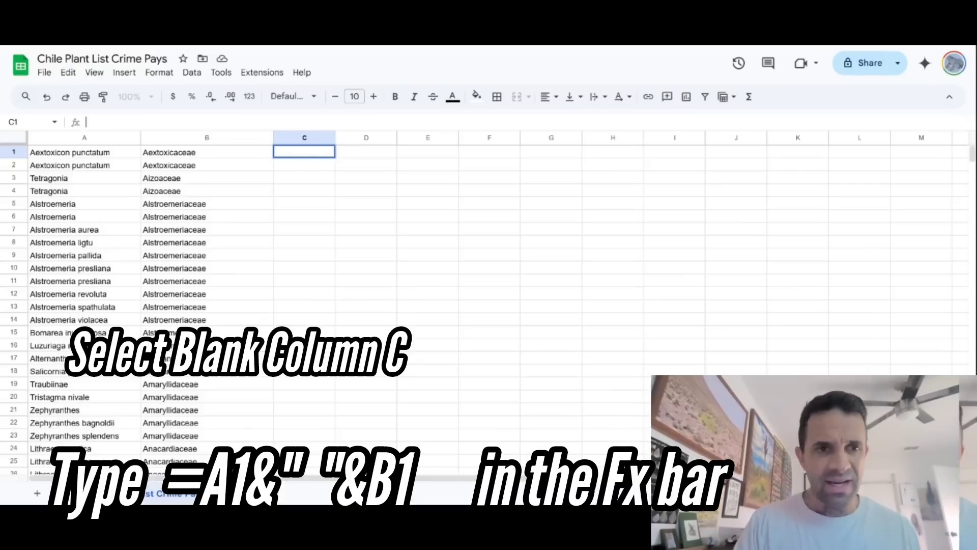
text(=A1&" "&B1)
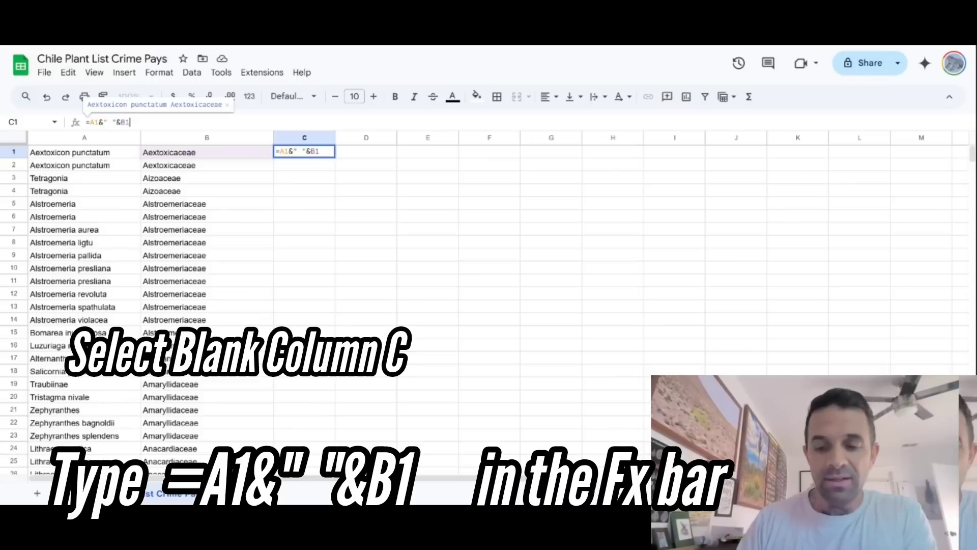
key(Return)
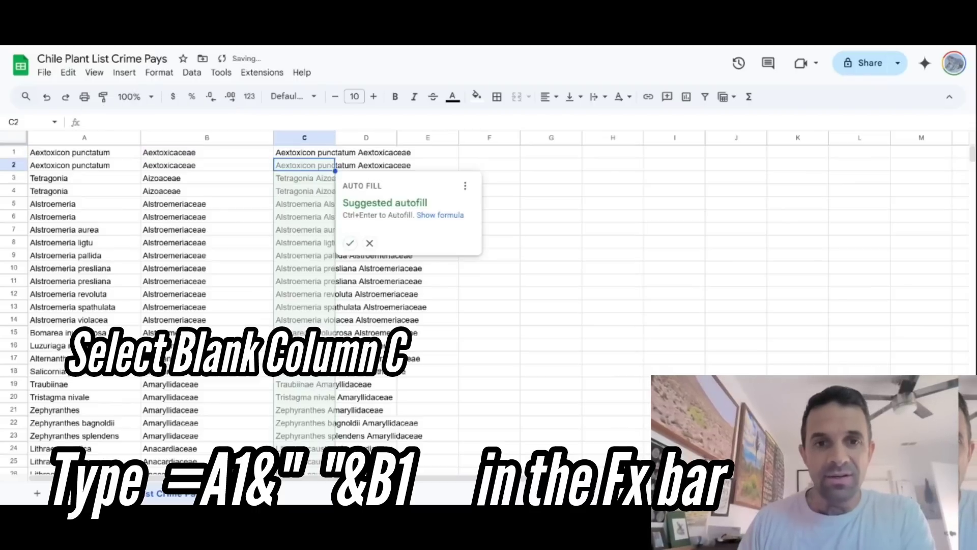
click(351, 244)
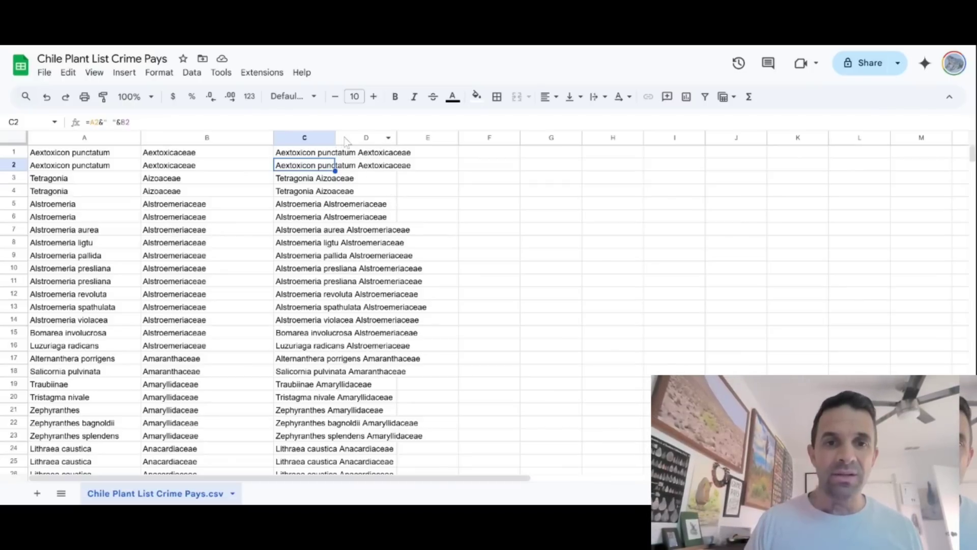
Step: Widen column C and copy the whole column of combined names
drag(334, 137, 565, 155)
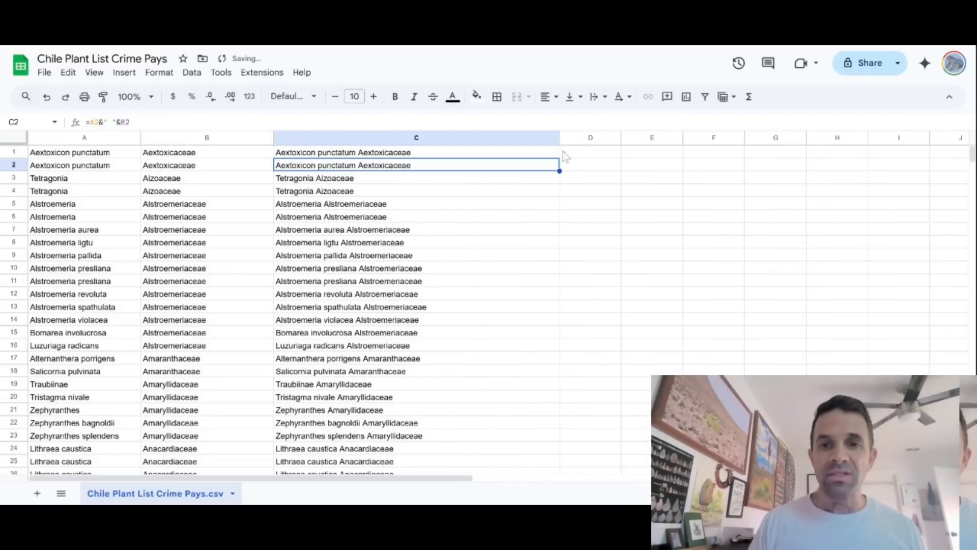
click(371, 155)
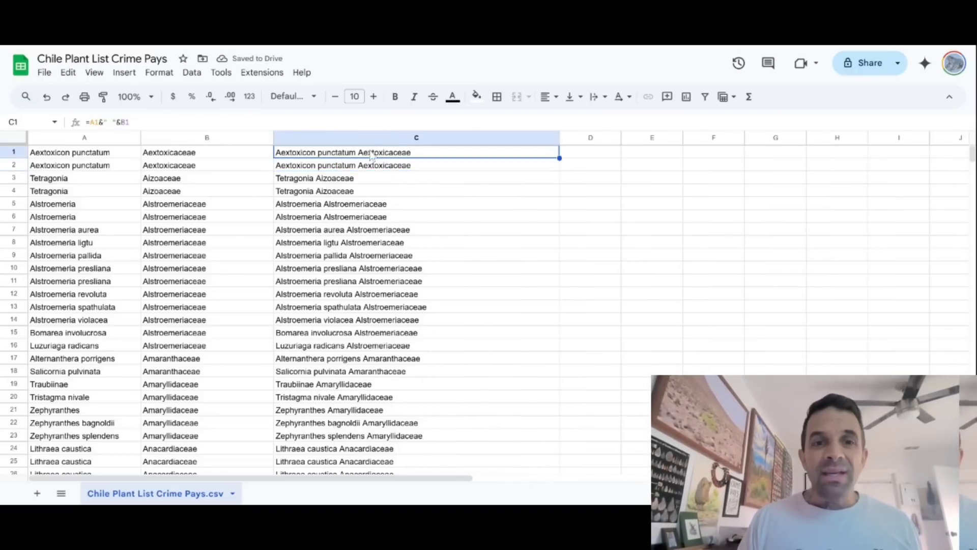
click(369, 136)
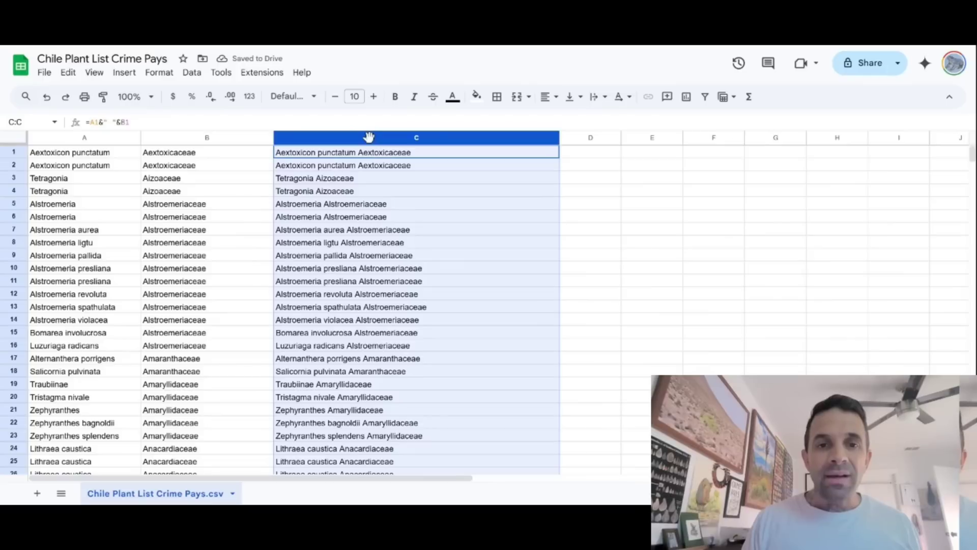
right_click(369, 136)
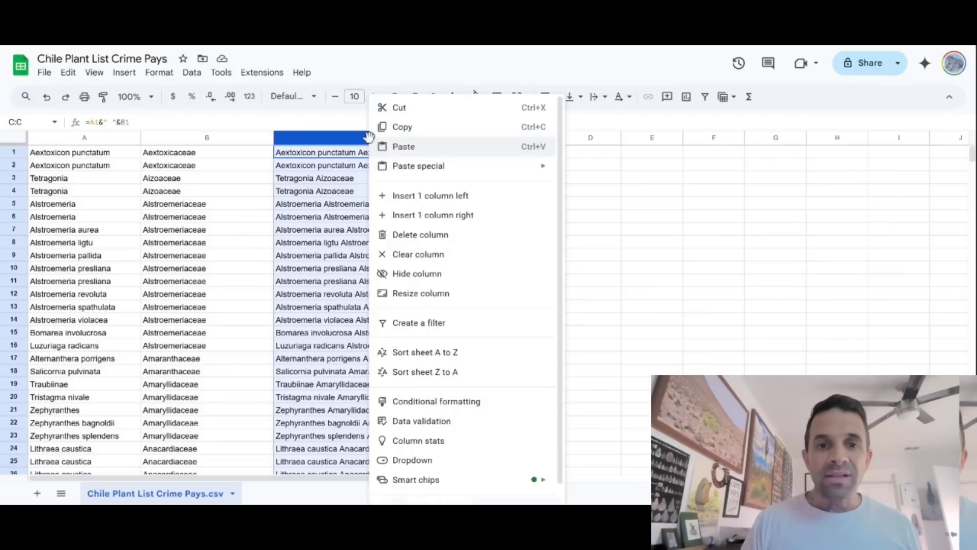
click(396, 128)
Step: Paste the copied names into column A as values only
click(56, 135)
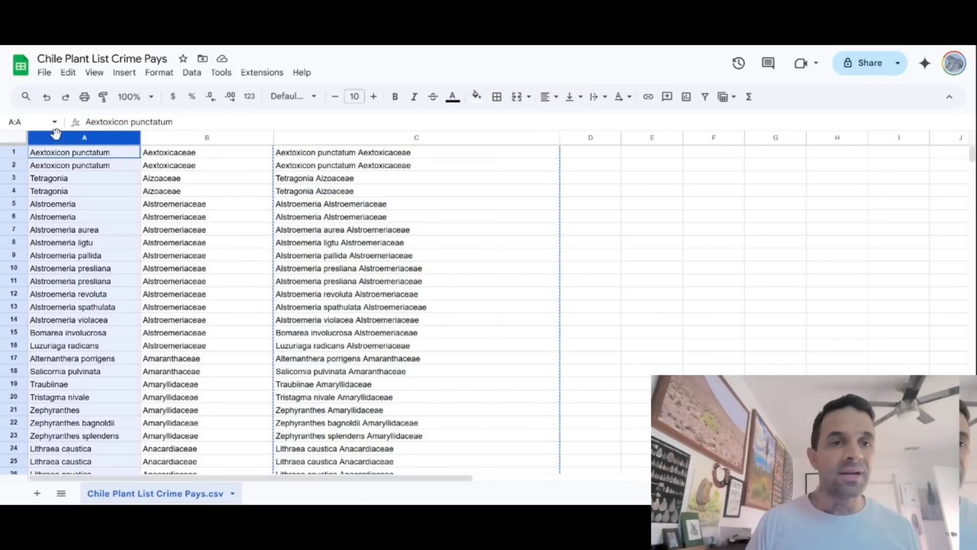
right_click(56, 133)
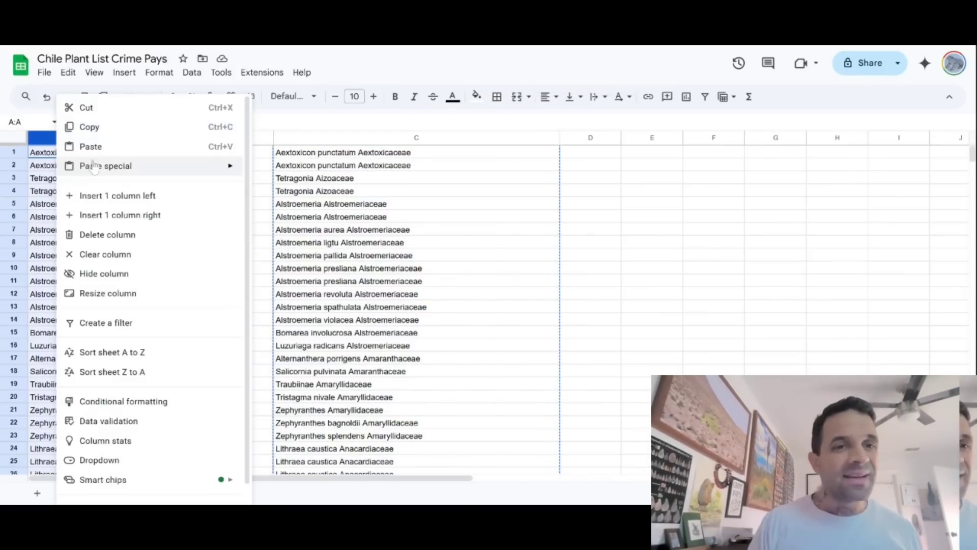
mouse_move(100, 171)
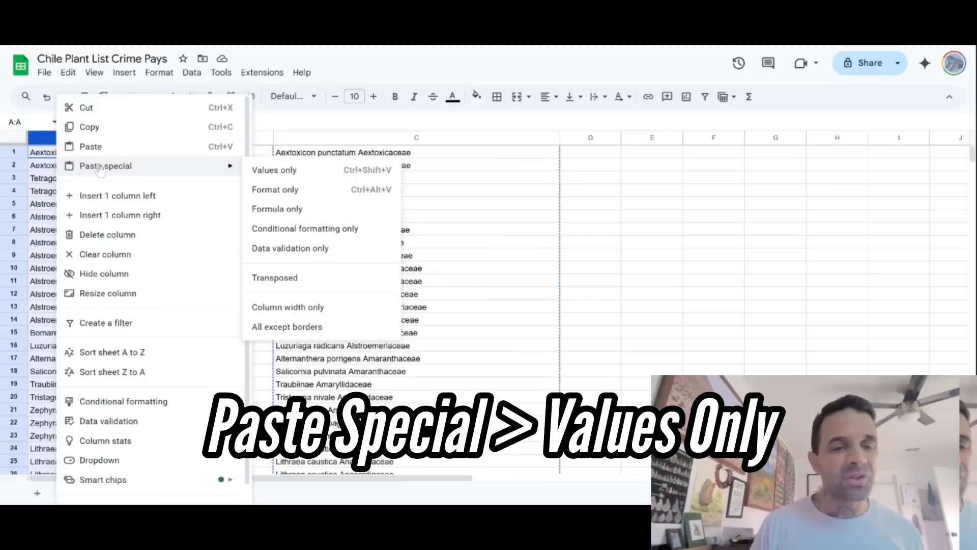
click(280, 172)
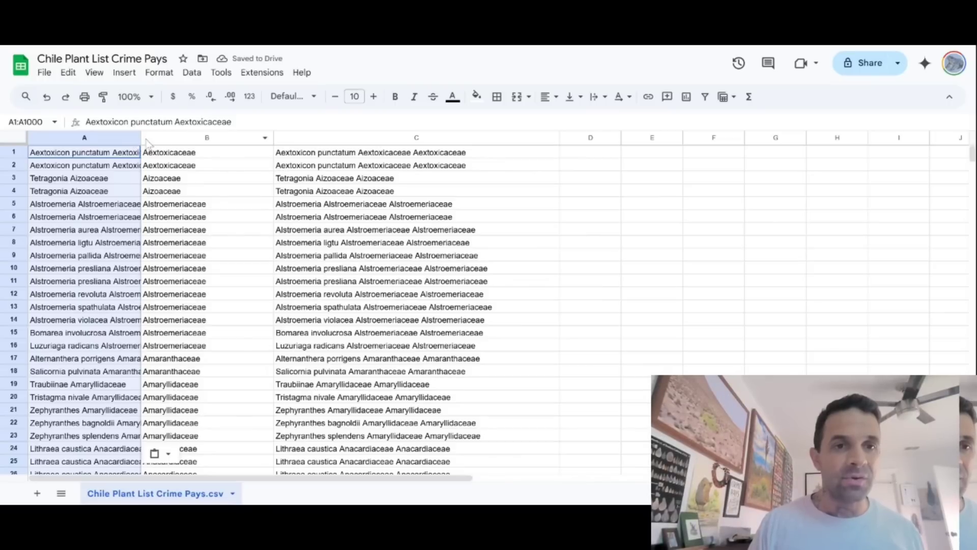
Step: Widen column A and delete everything in columns B and C
drag(141, 139, 232, 138)
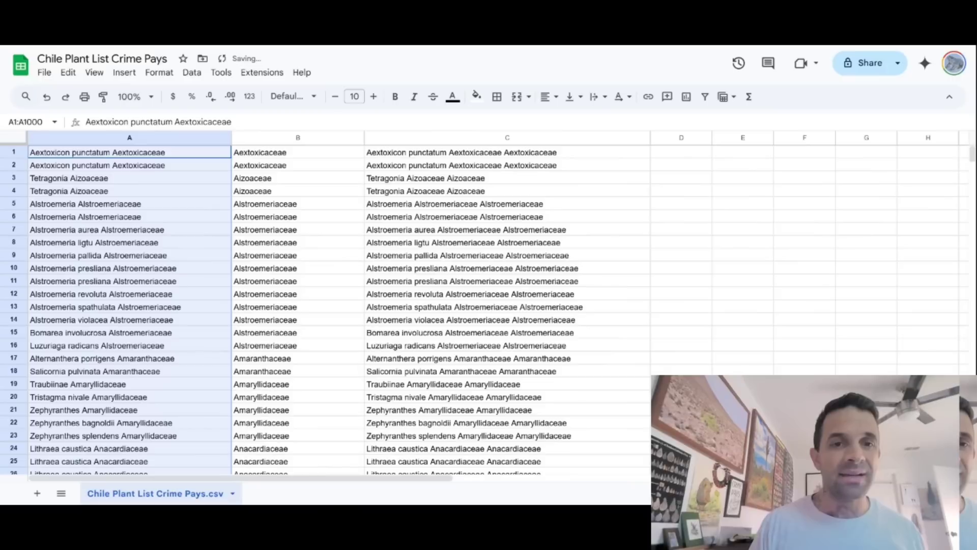
click(298, 138)
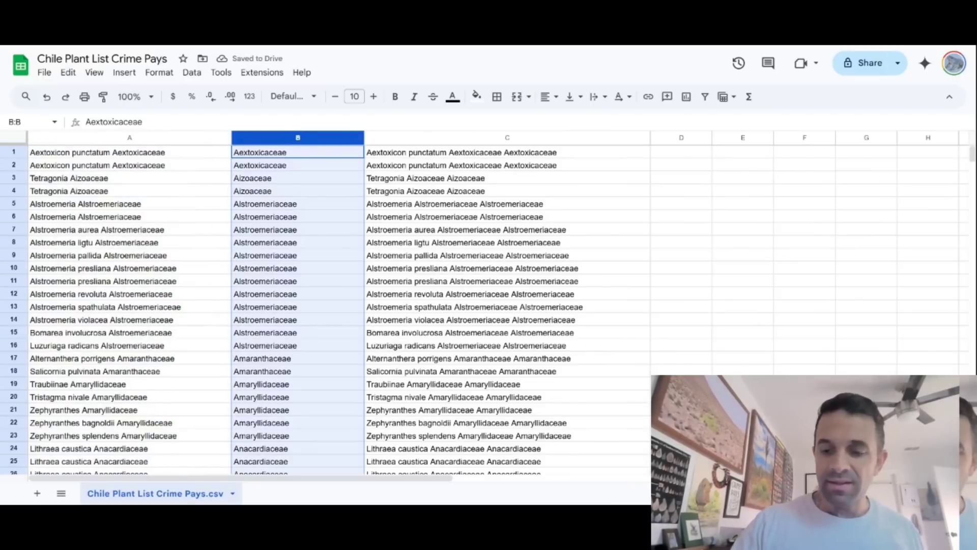
key(Delete)
key(Right)
key(Delete)
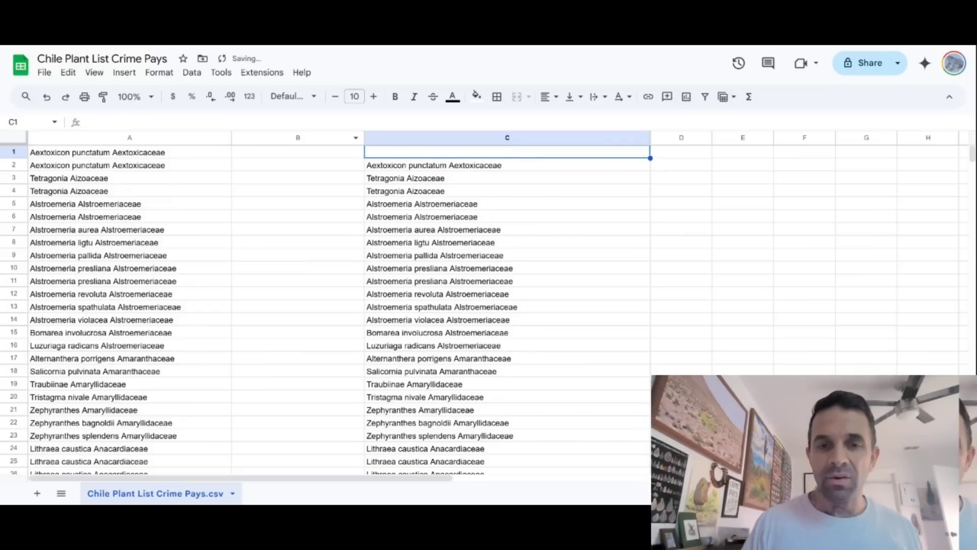
click(408, 138)
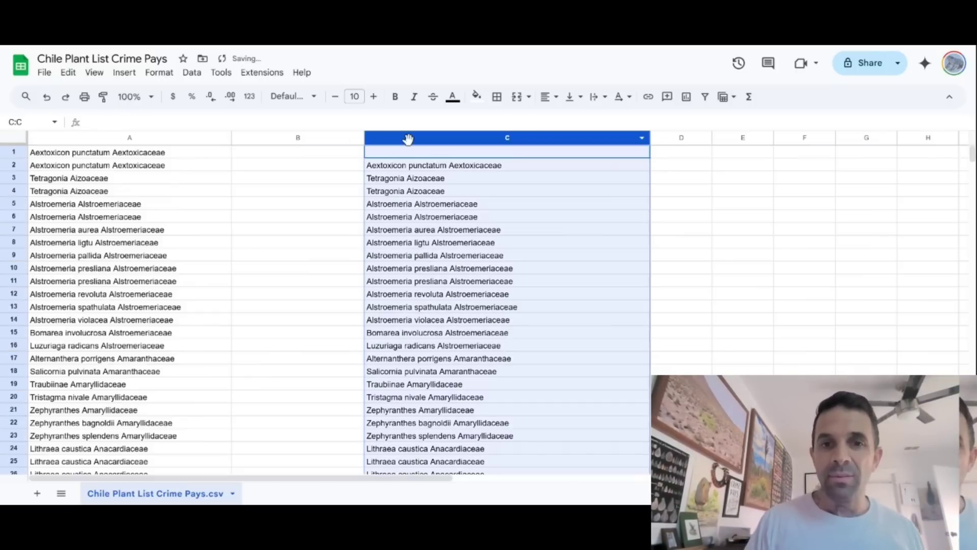
key(Delete)
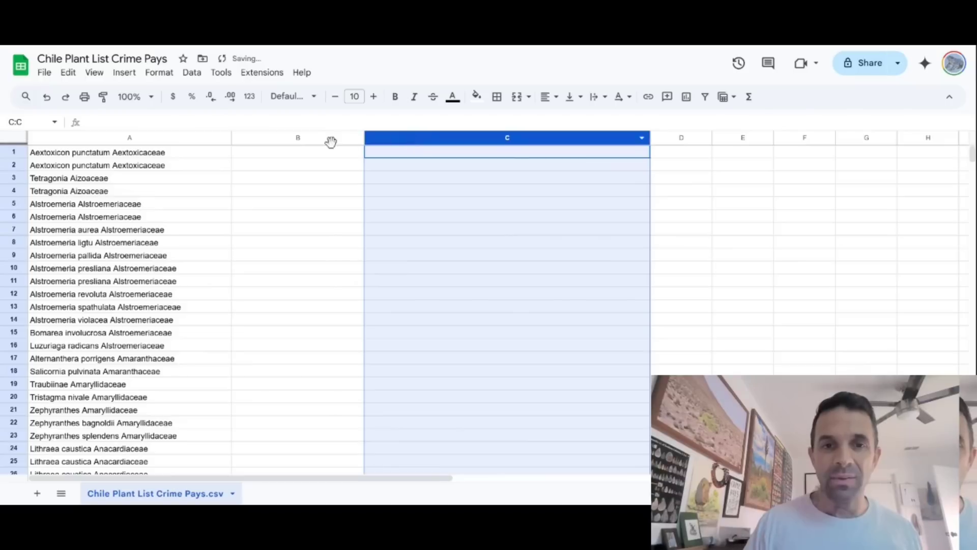
Step: Copy all of column A with Ctrl+C
click(152, 155)
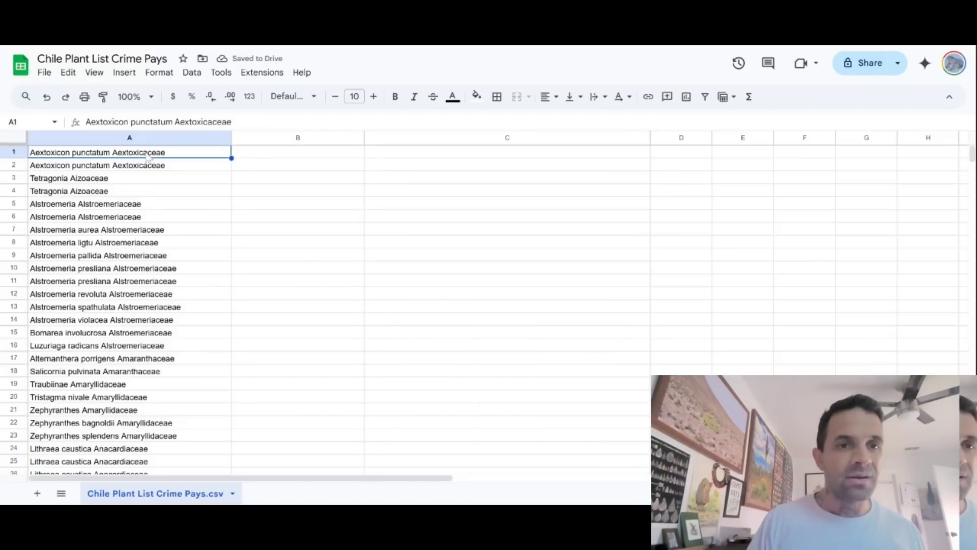
click(140, 136)
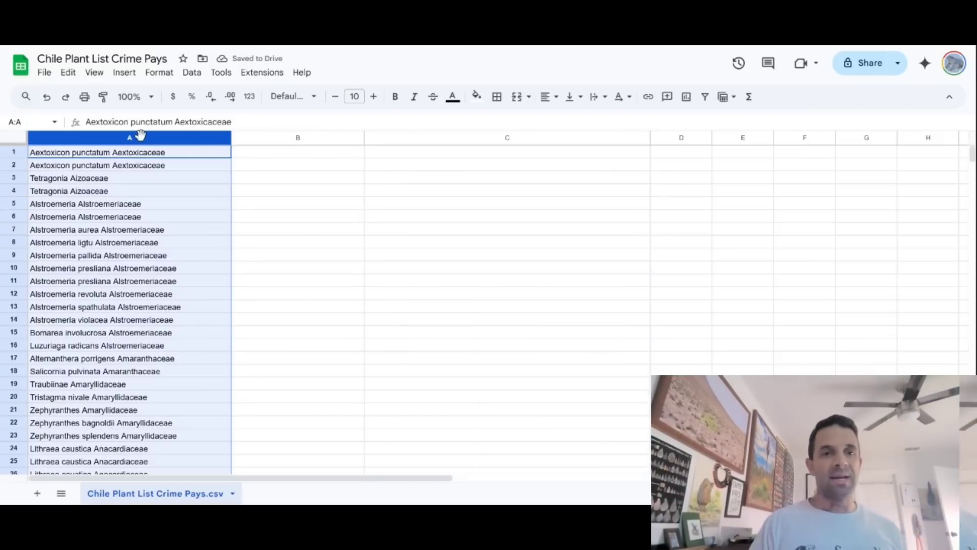
key(ctrl+c)
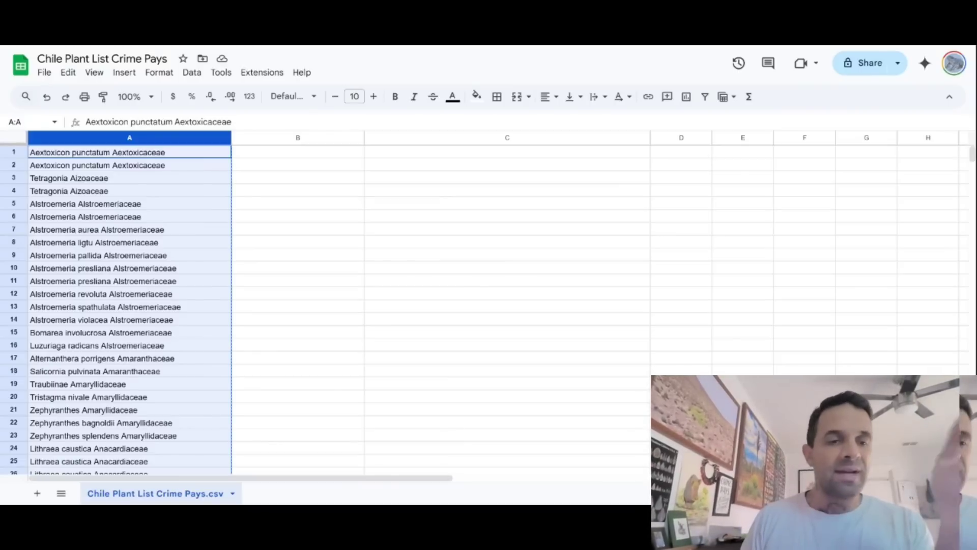
scroll(294, 260, down, 2)
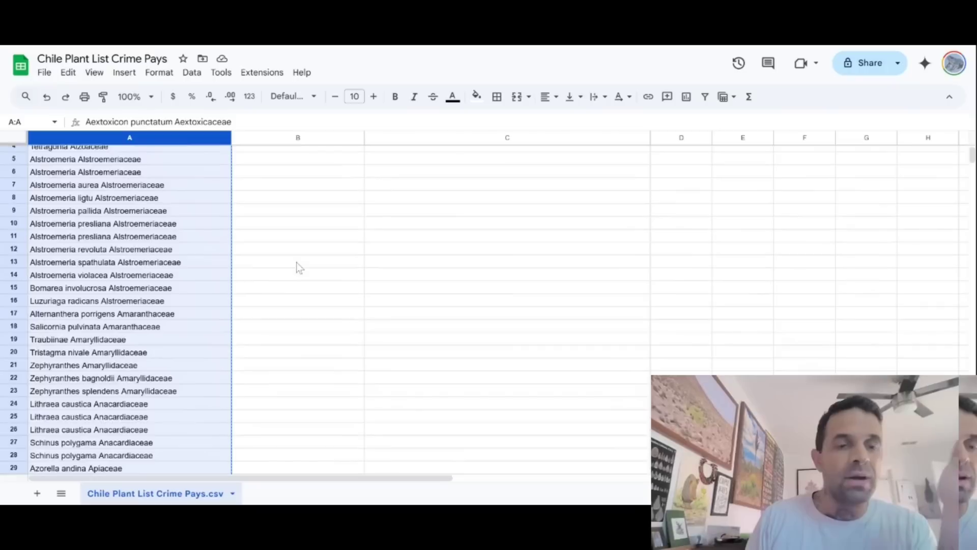
scroll(296, 262, up, 2)
Step: Run Data cleanup > Remove duplicates on column A, leaving 596 unique names
click(163, 141)
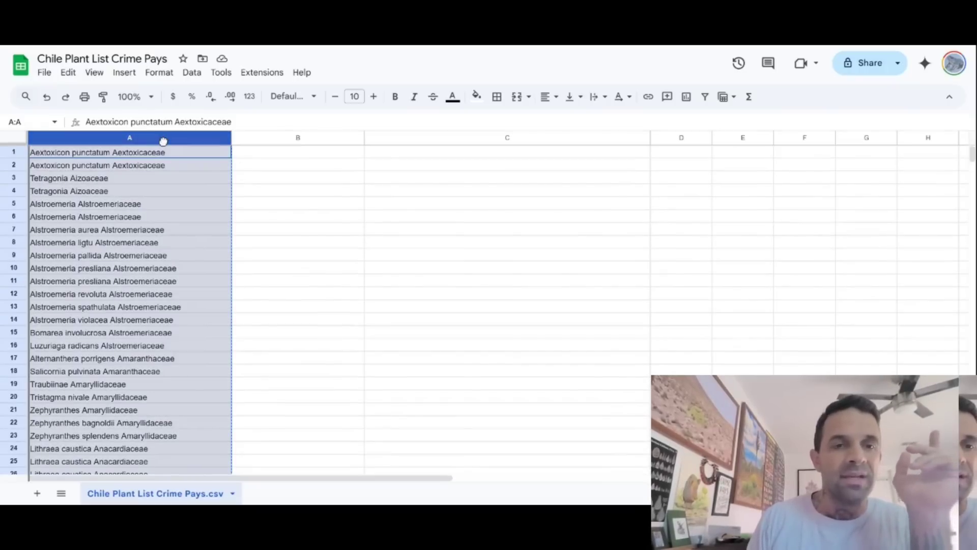
click(160, 72)
mouse_move(201, 76)
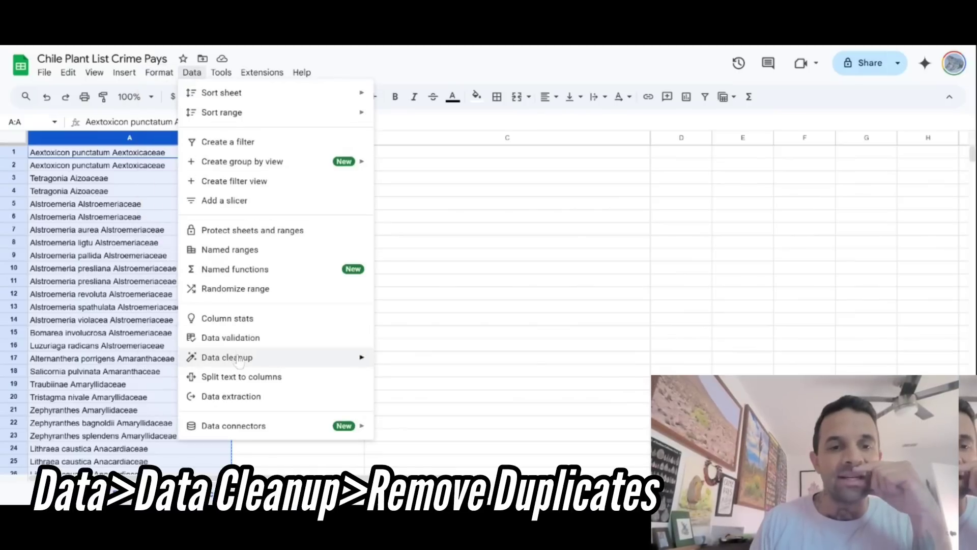
mouse_move(344, 359)
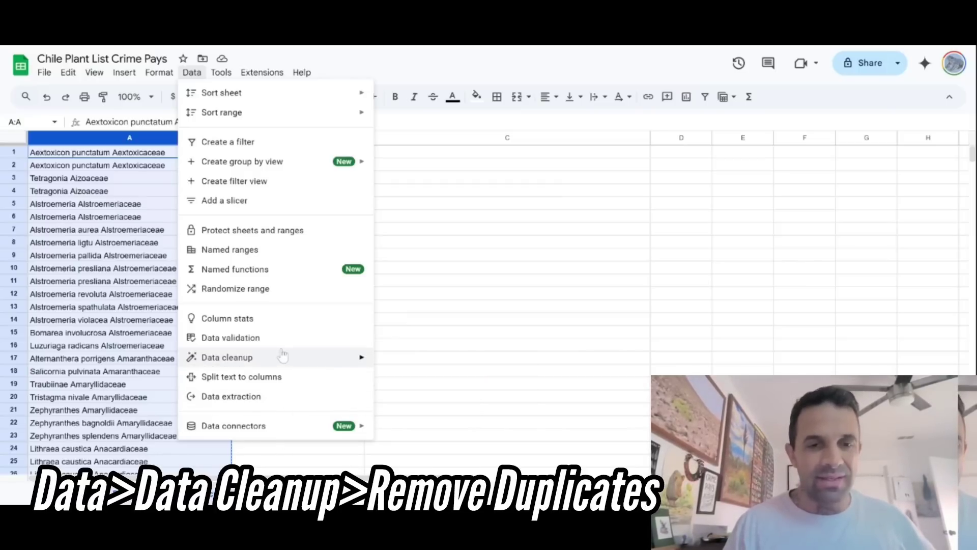
mouse_move(285, 358)
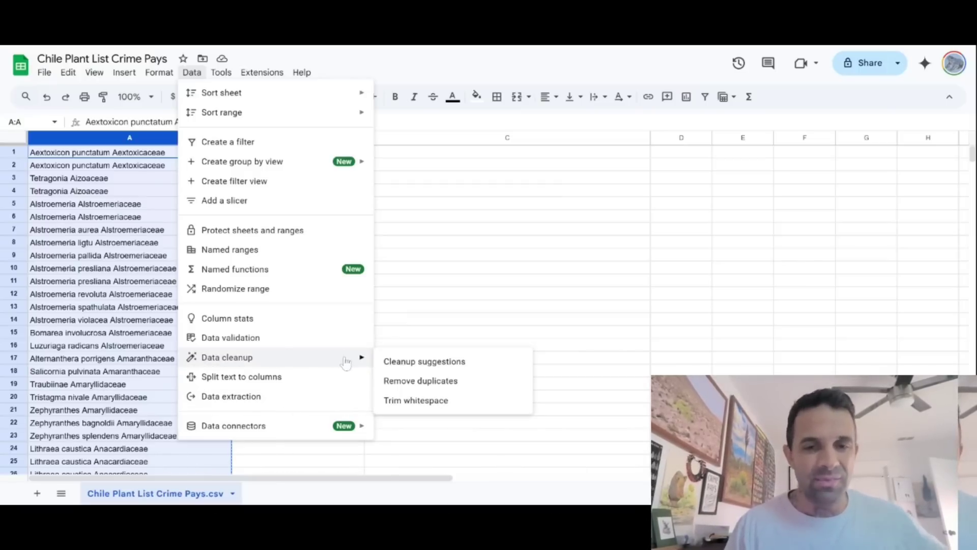
click(409, 381)
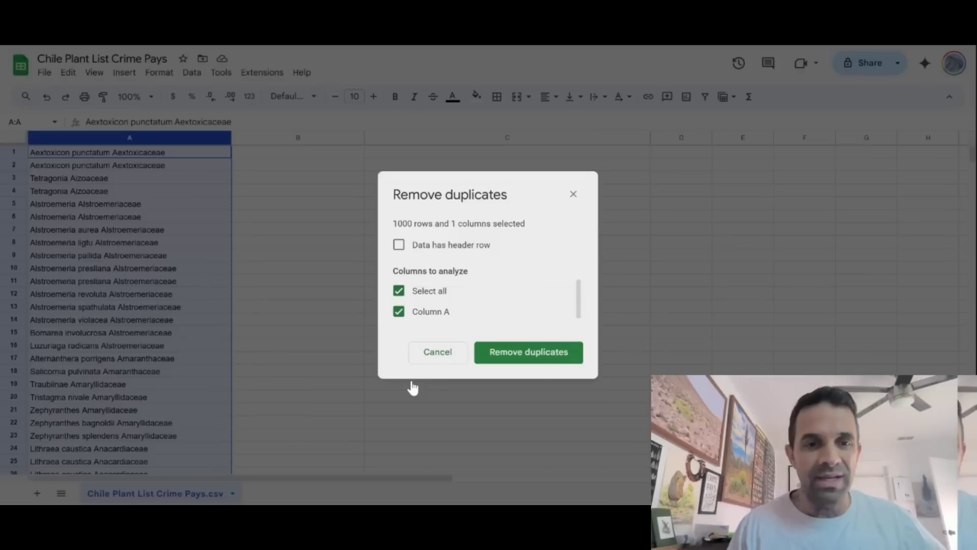
click(525, 352)
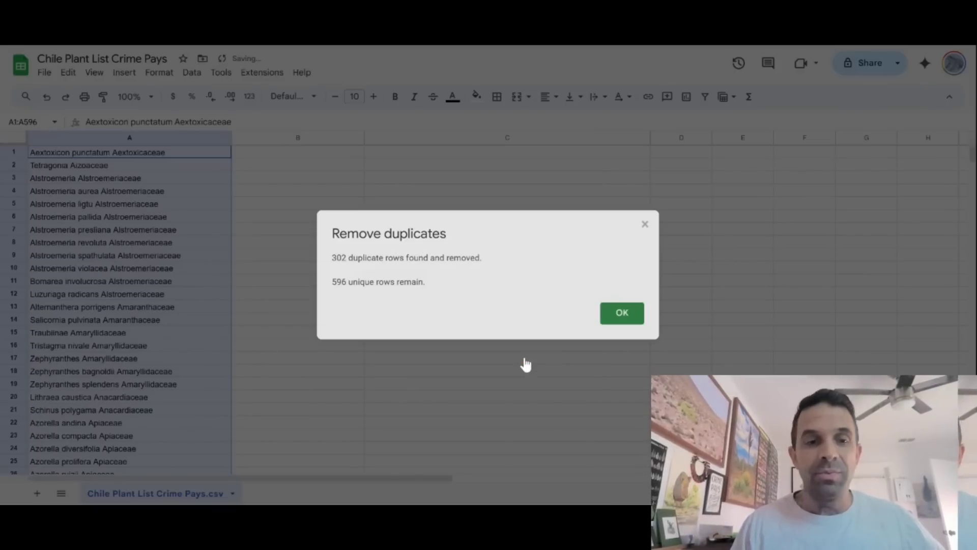
click(622, 314)
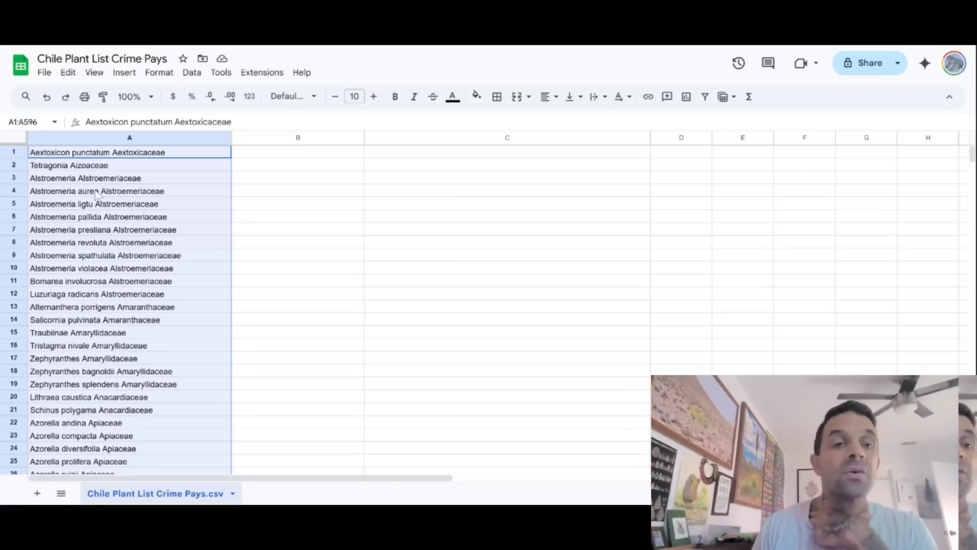
Step: Copy the deduplicated plant list from column A of the spreadsheet
right_click(90, 135)
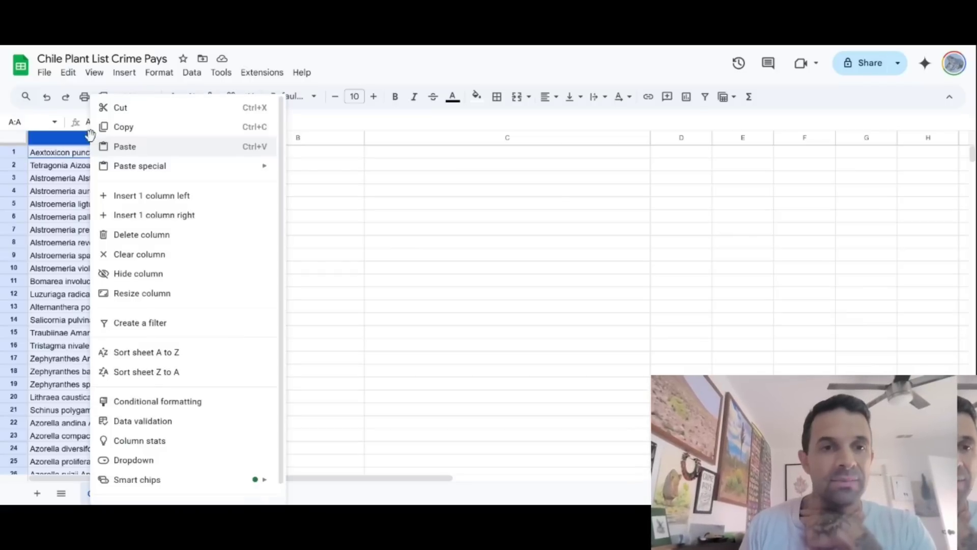
click(126, 133)
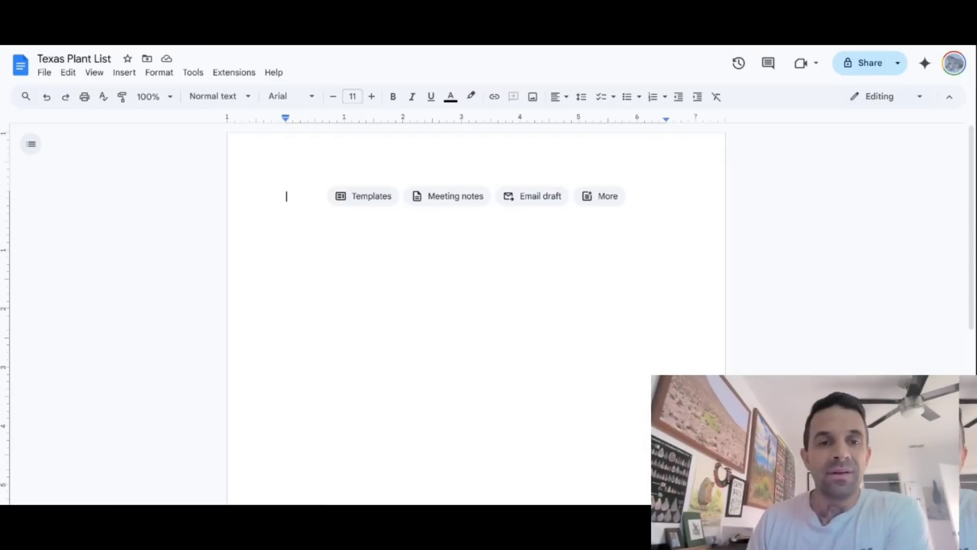
Step: Paste the copied plant list into the Texas Plant List document
click(163, 74)
click(159, 72)
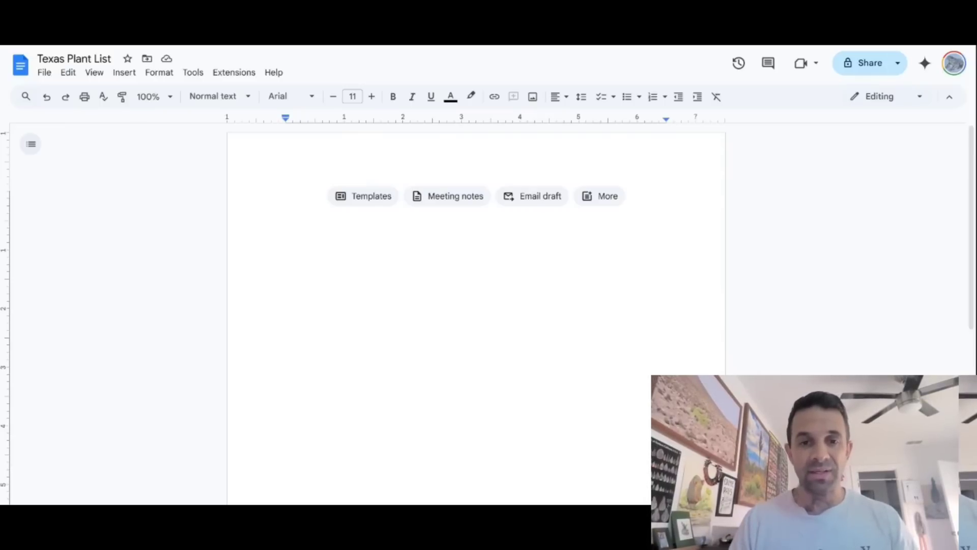
key(ctrl+v)
scroll(356, 280, up, 5)
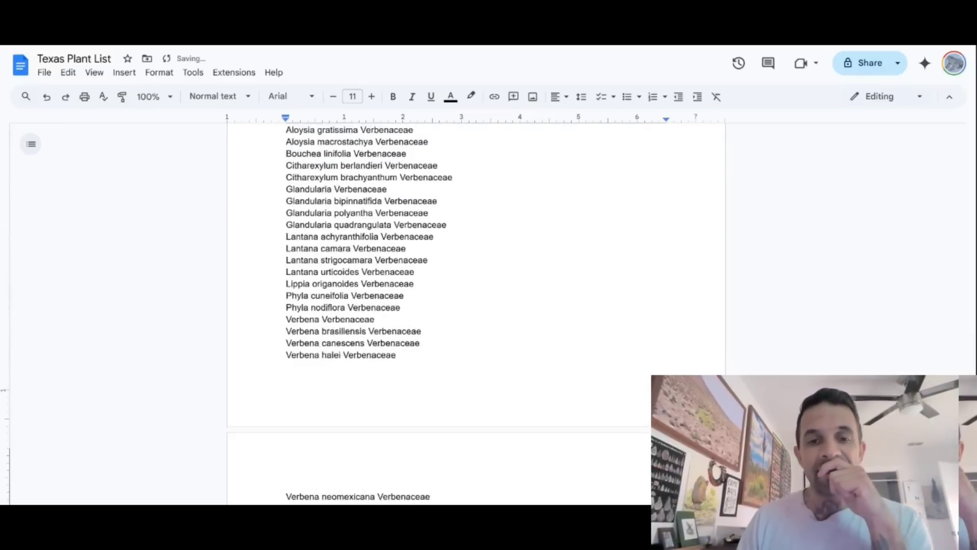
scroll(372, 306, up, 10)
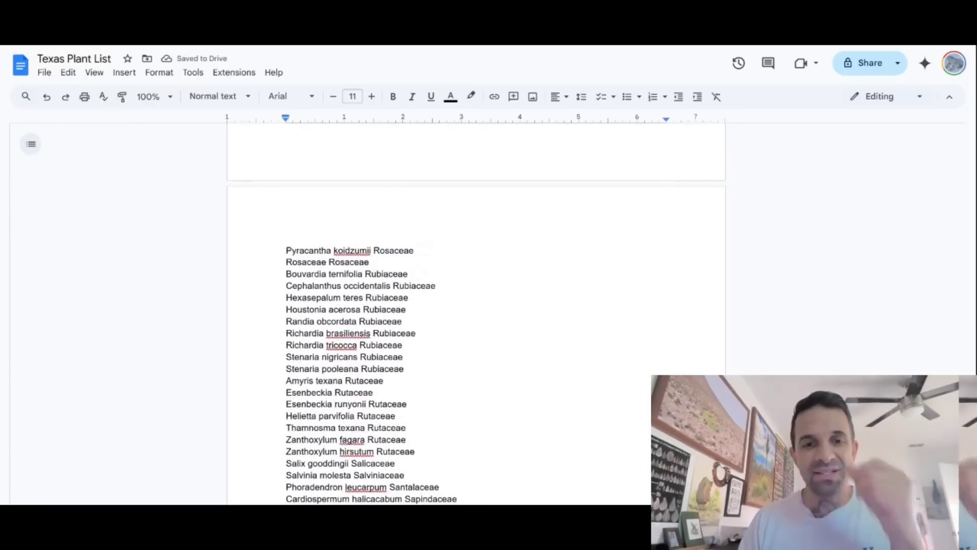
Step: Select all the pasted text and set its font to Georgia
key(ctrl+a)
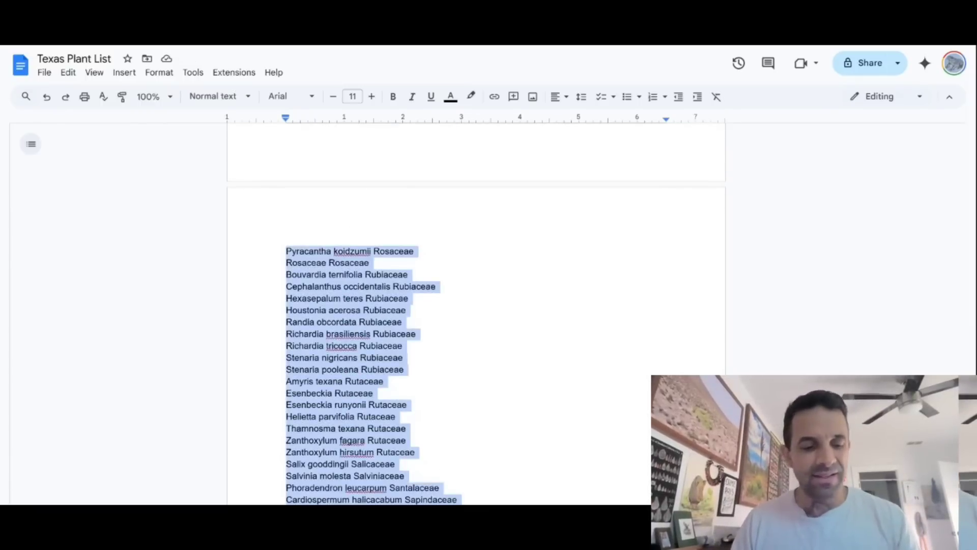
click(289, 97)
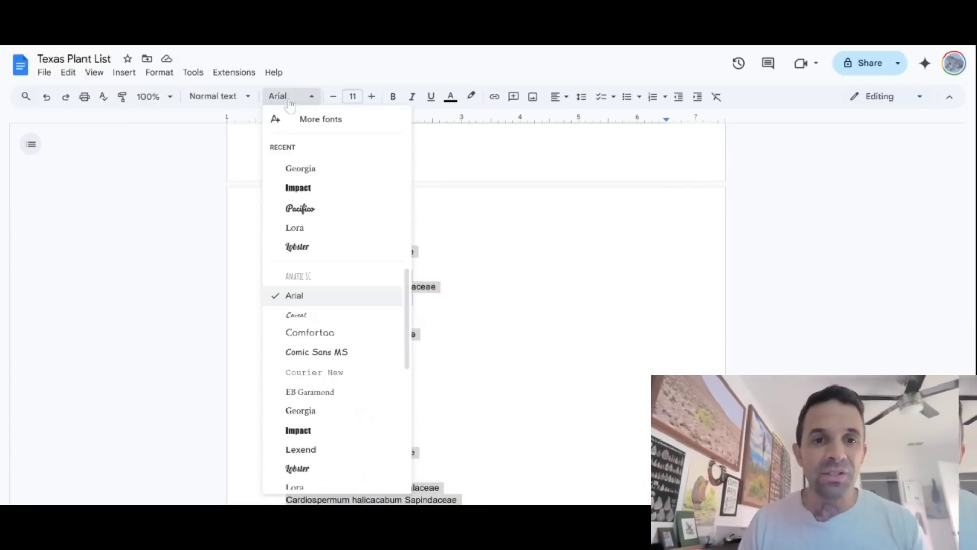
click(305, 168)
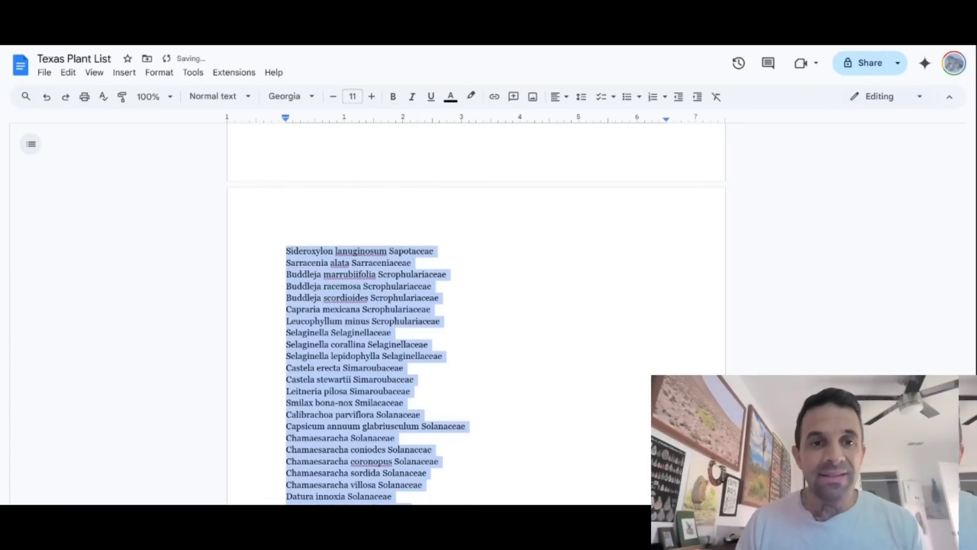
Step: Apply the two-column preset from Format > Columns, deselect, and return to the document top
click(158, 74)
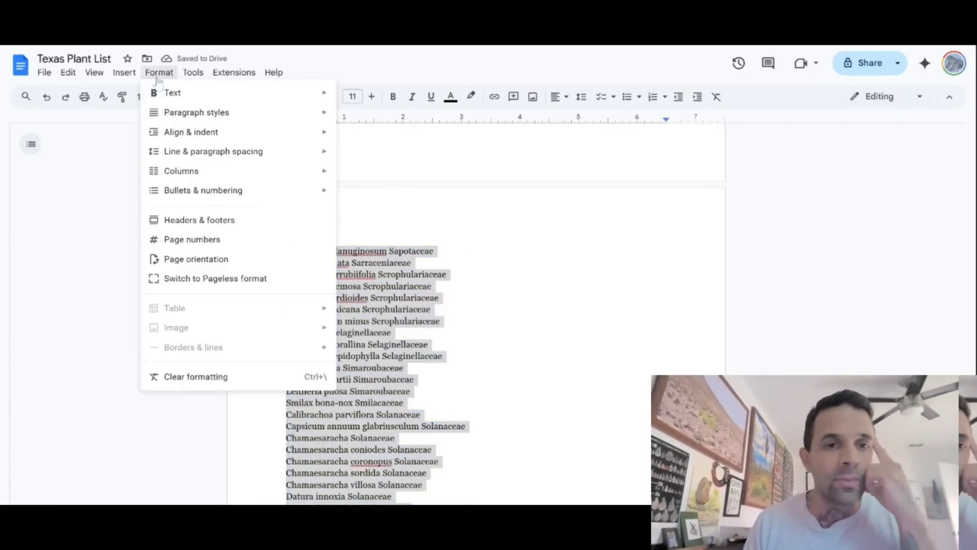
mouse_move(203, 171)
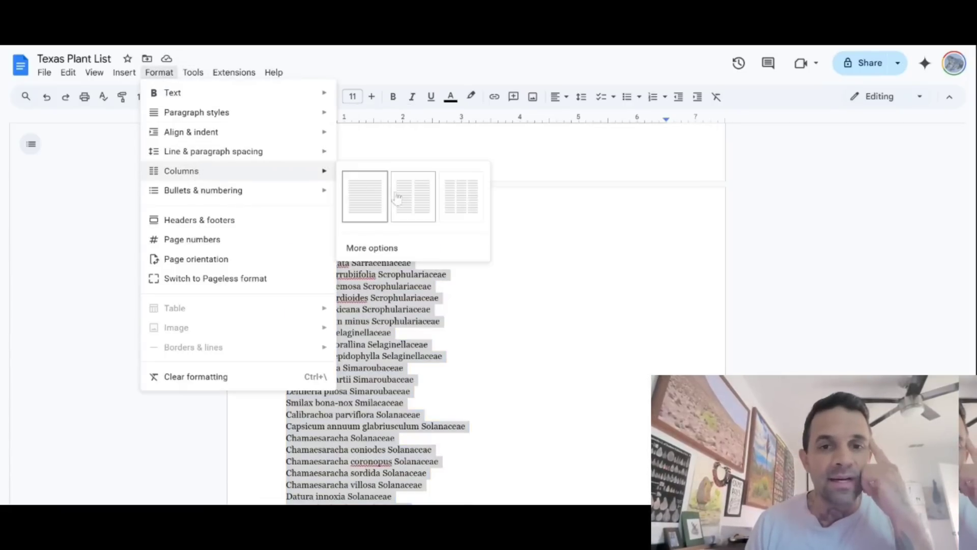
click(422, 203)
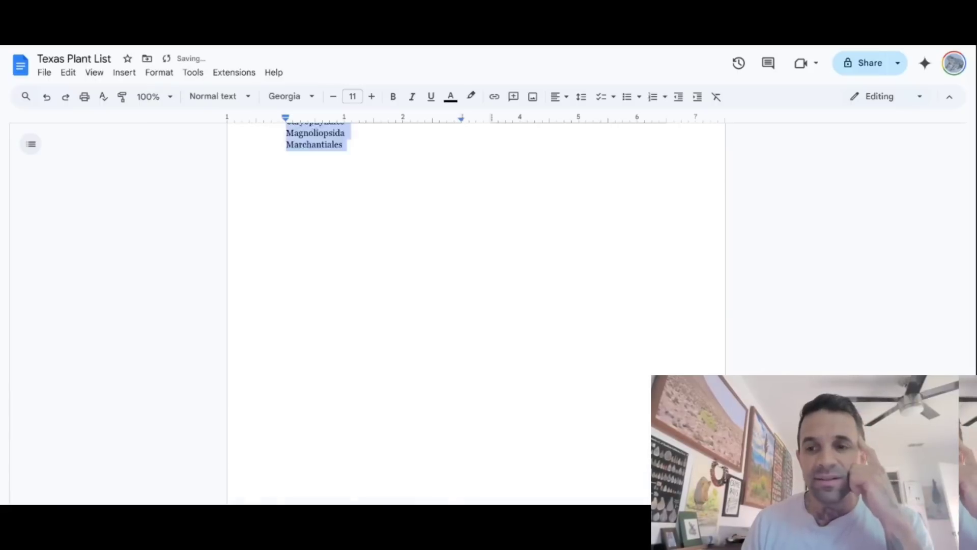
scroll(474, 305, up, 10)
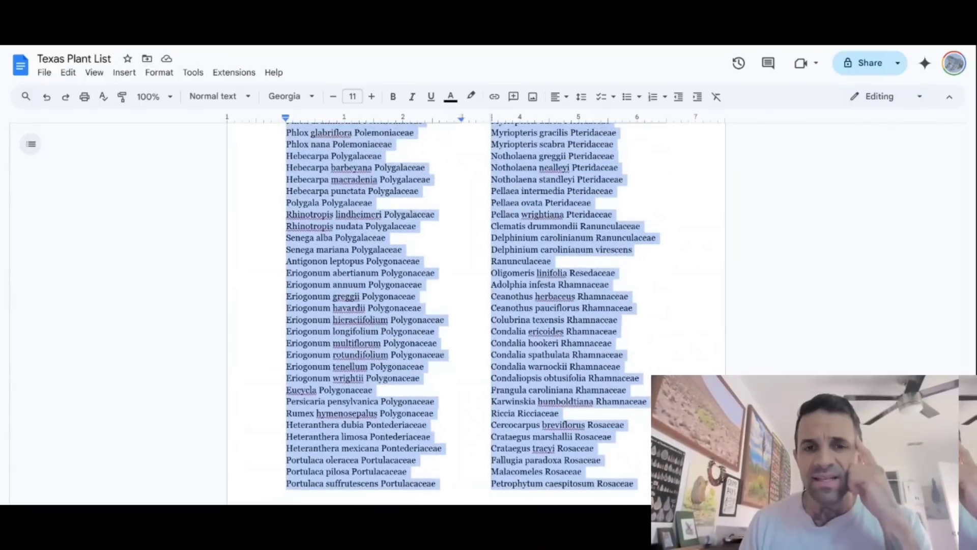
click(967, 316)
scroll(967, 316, up, 10)
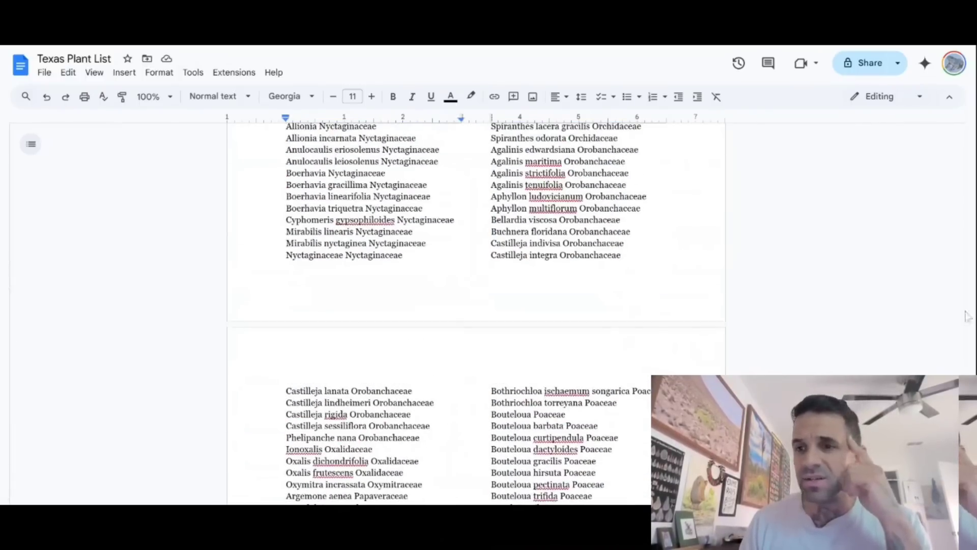
scroll(474, 313, up, 20)
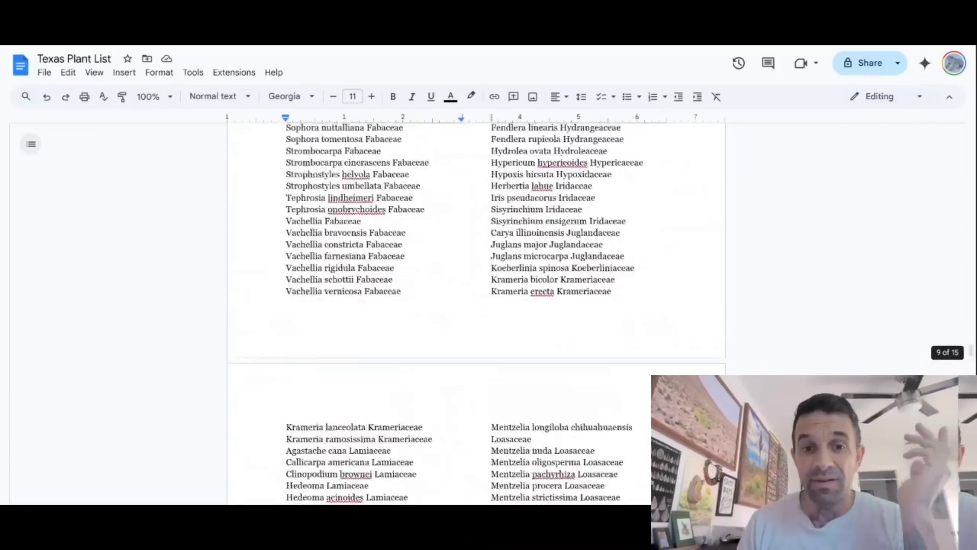
scroll(473, 313, up, 20)
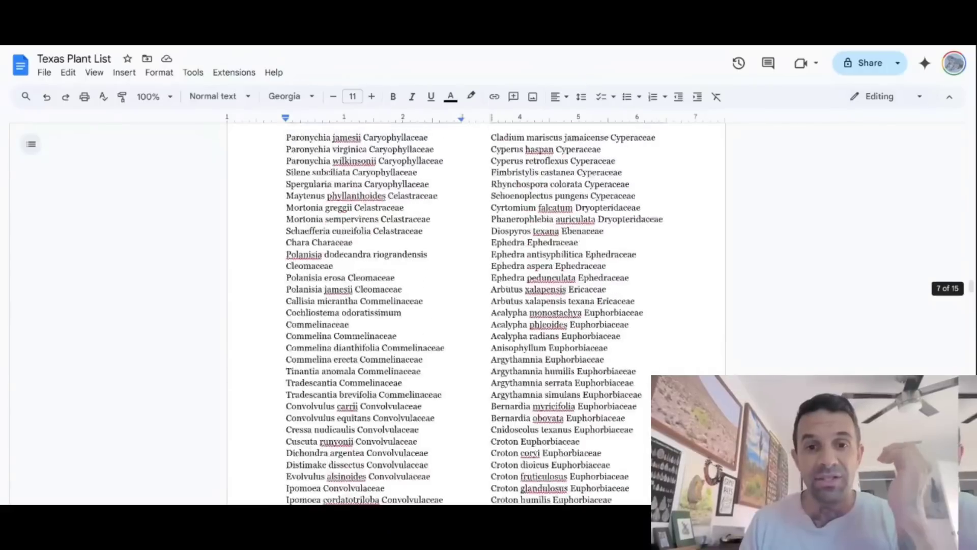
scroll(473, 313, up, 20)
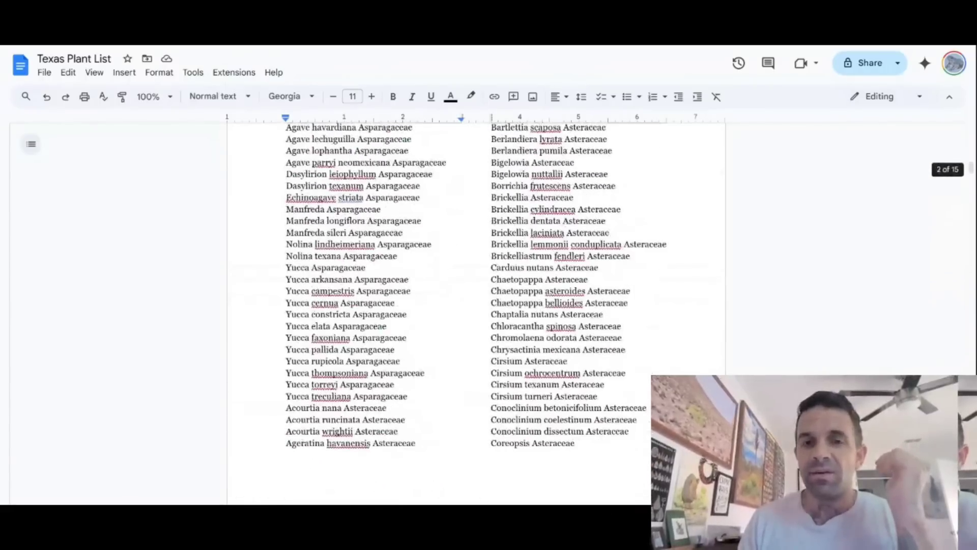
right_click(430, 192)
Step: Insert blank lines after the Acanthaceae group and before the Aizoaceae and Alismataceae groups
click(372, 186)
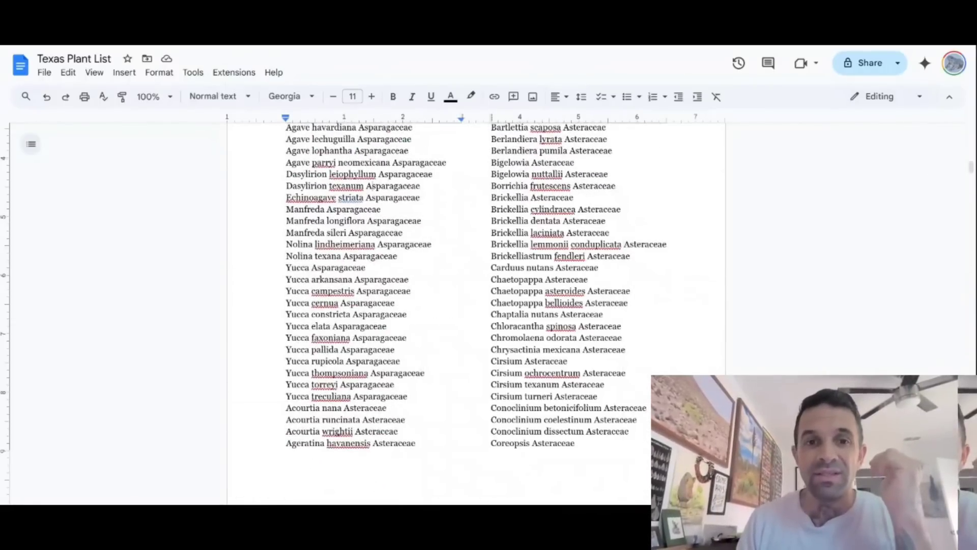
scroll(474, 313, up, 10)
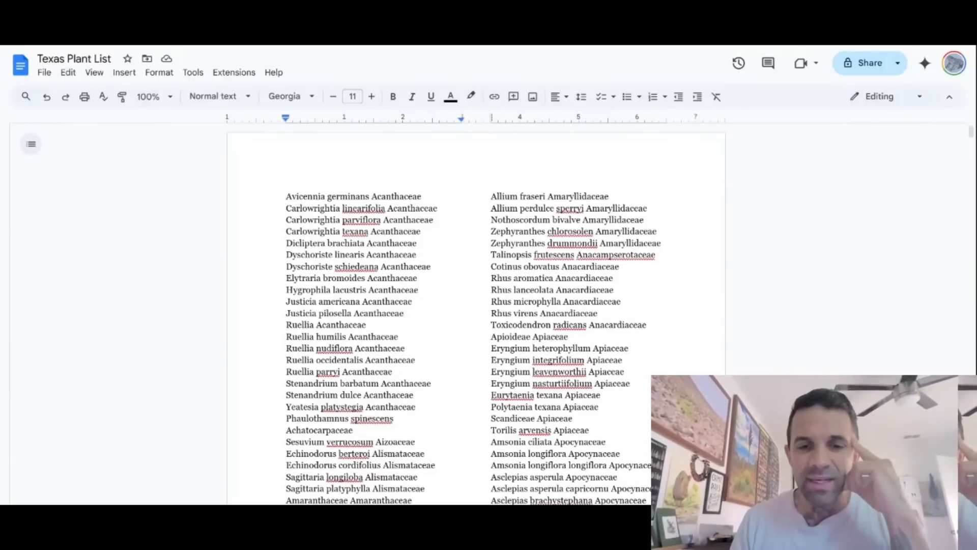
scroll(473, 313, down, 2)
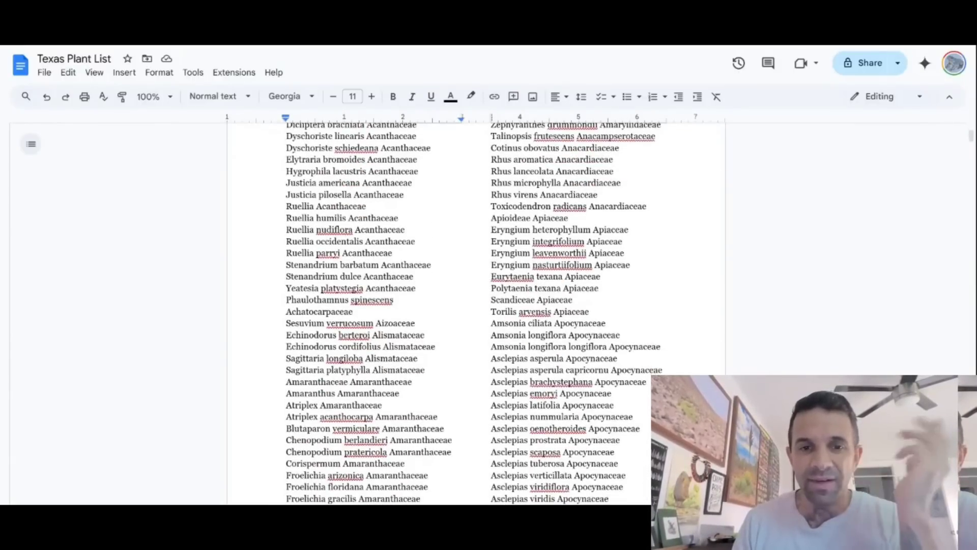
click(416, 288)
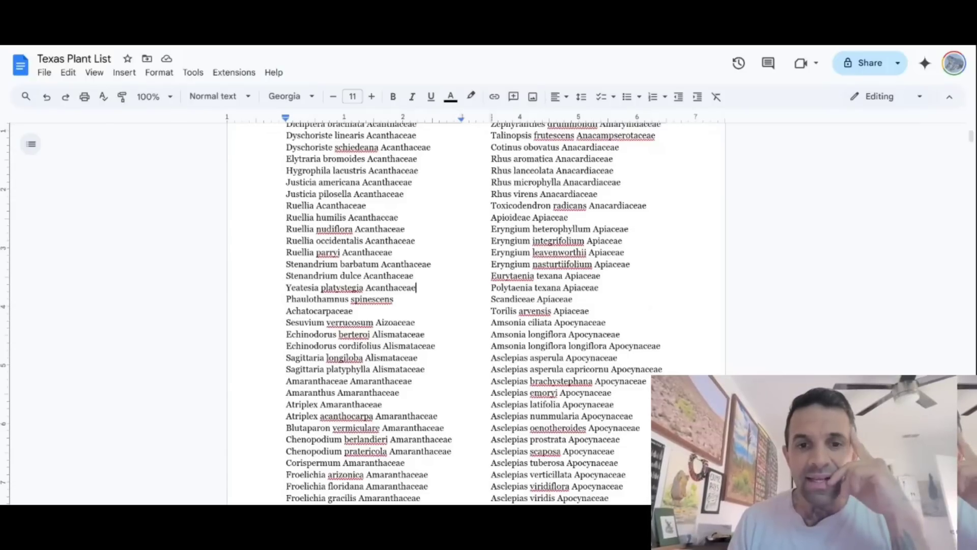
key(Return)
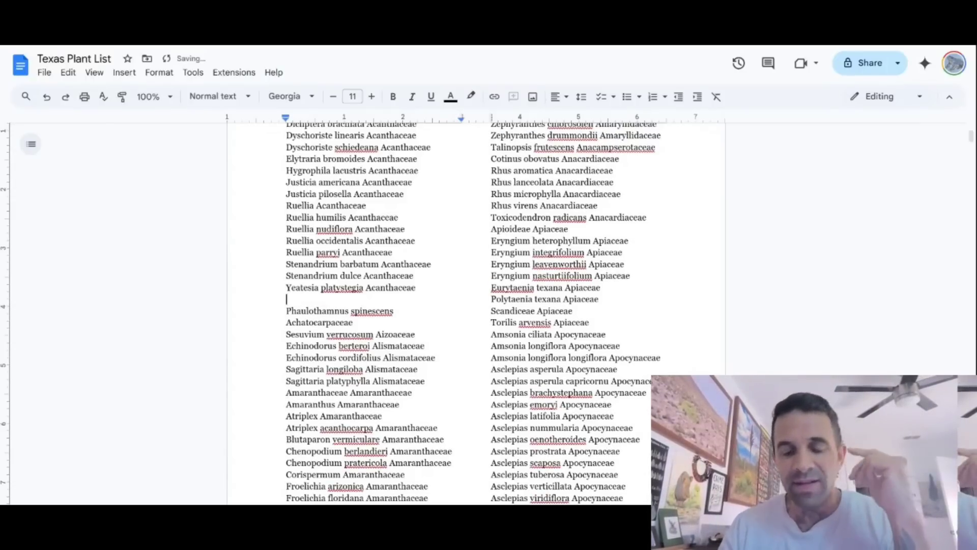
key(Down)
key(Down)
key(Down)
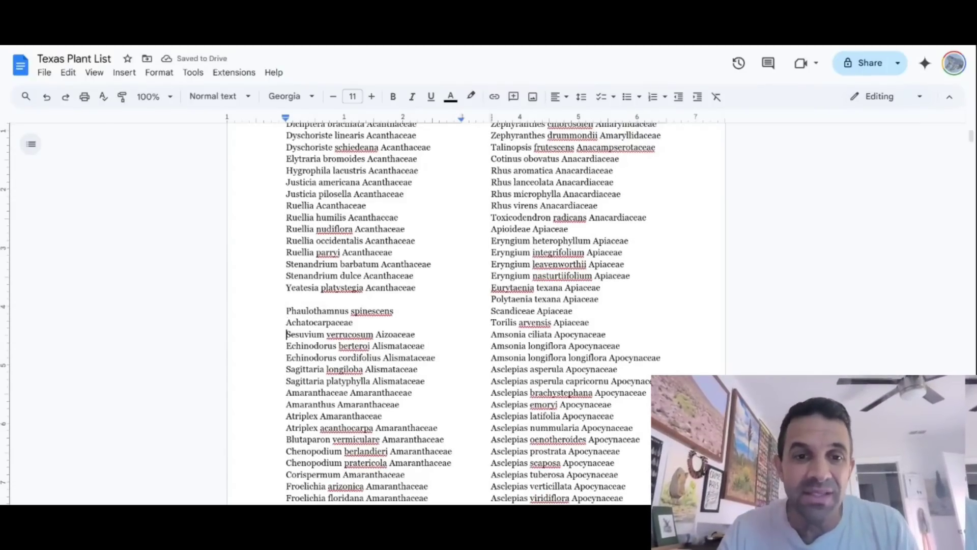
key(Return)
key(Down)
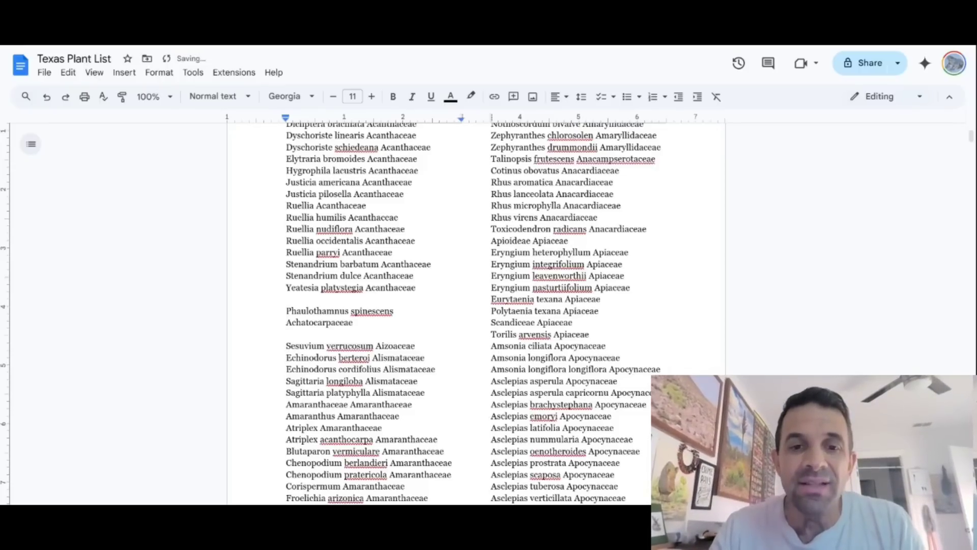
key(Return)
Step: Insert a blank line before the Amaranthaceae group, then move to the Suaeda entries
key(Down)
key(Down)
key(Down)
key(Down)
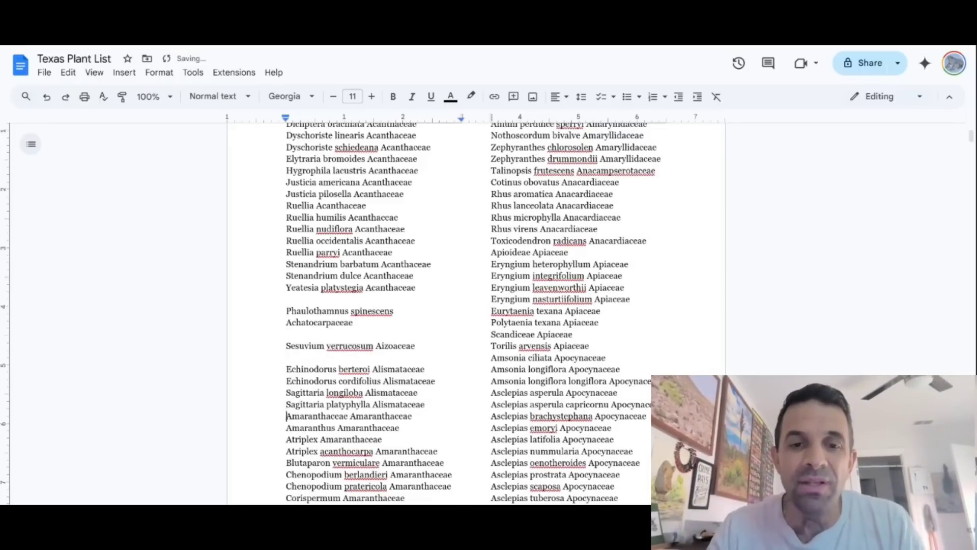
key(Return)
key(Down)
key(Down)
key(Down)
key(Down)
key(Down)
key(Down)
key(Down)
key(Down)
key(Down)
key(Down)
key(Down)
key(Down)
key(Down)
key(Down)
key(Down)
key(Down)
key(Down)
key(Down)
key(Down)
key(Down)
key(Down)
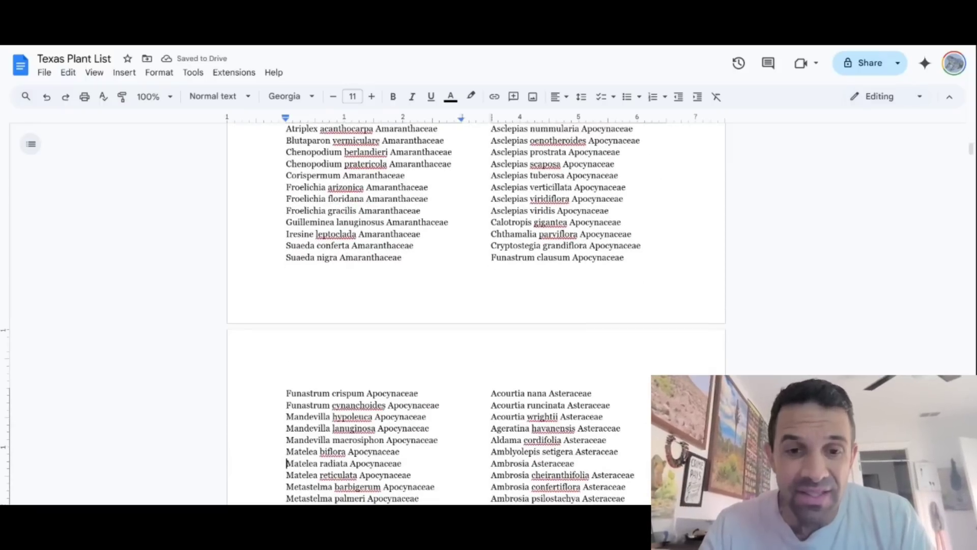
key(Up)
key(Up)
key(Up)
key(Up)
key(Up)
key(Up)
key(Up)
key(Up)
key(End)
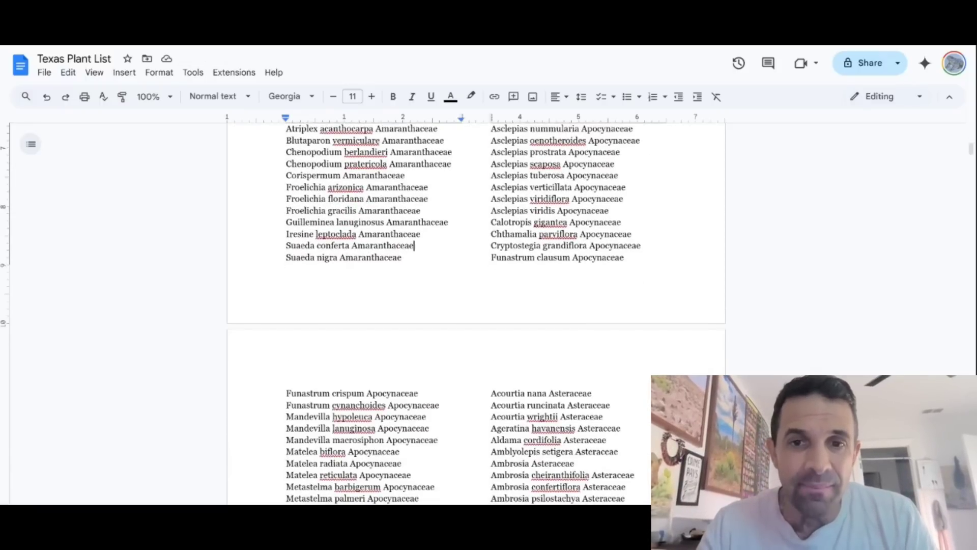
key(Right)
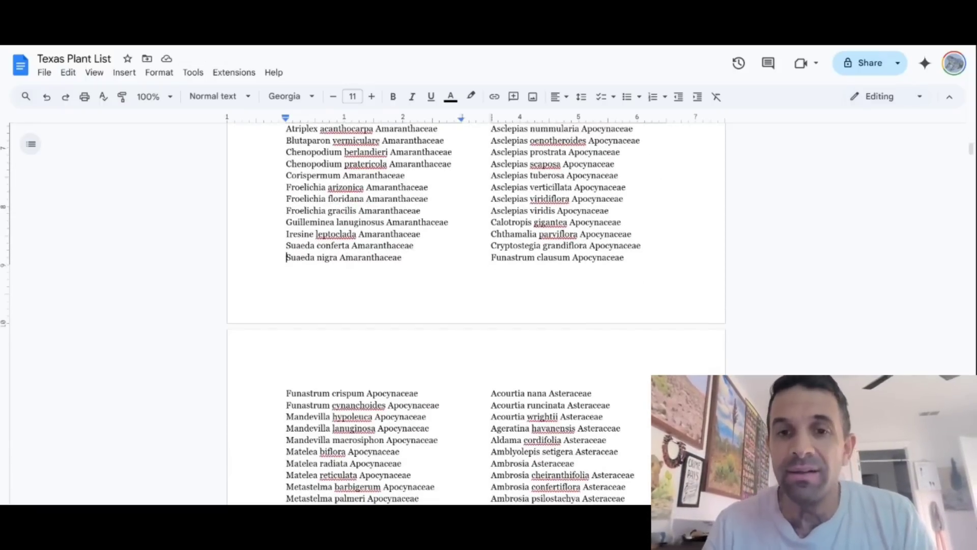
scroll(476, 310, up, 6)
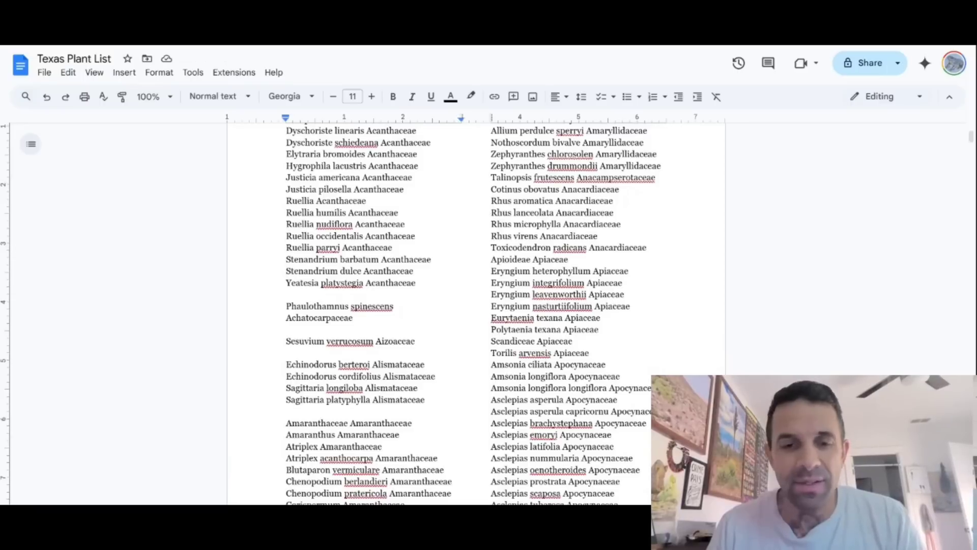
scroll(475, 310, up, 3)
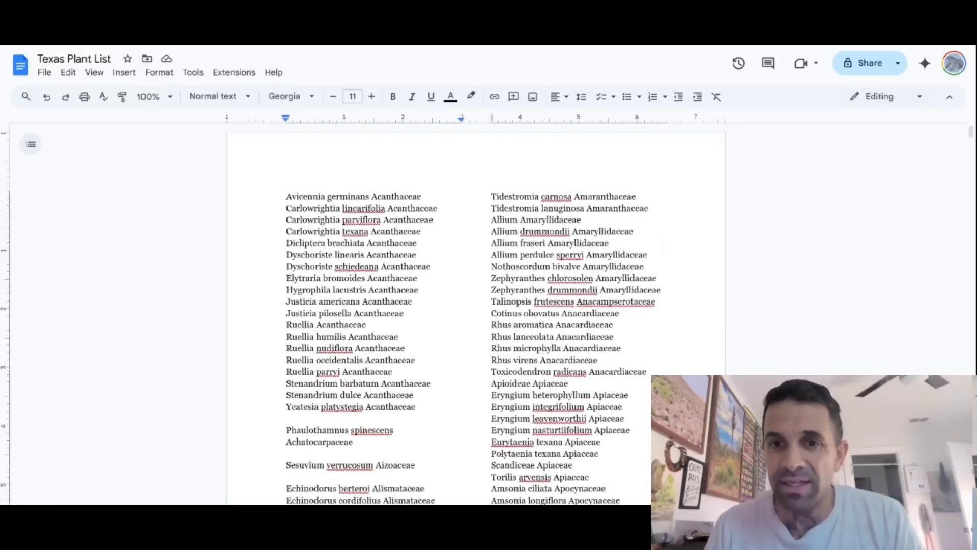
Step: Add a blank line after 'Tidestromia lanuginosa Amaranthaceae' to set off the Amaryllidaceae group
click(649, 208)
key(Return)
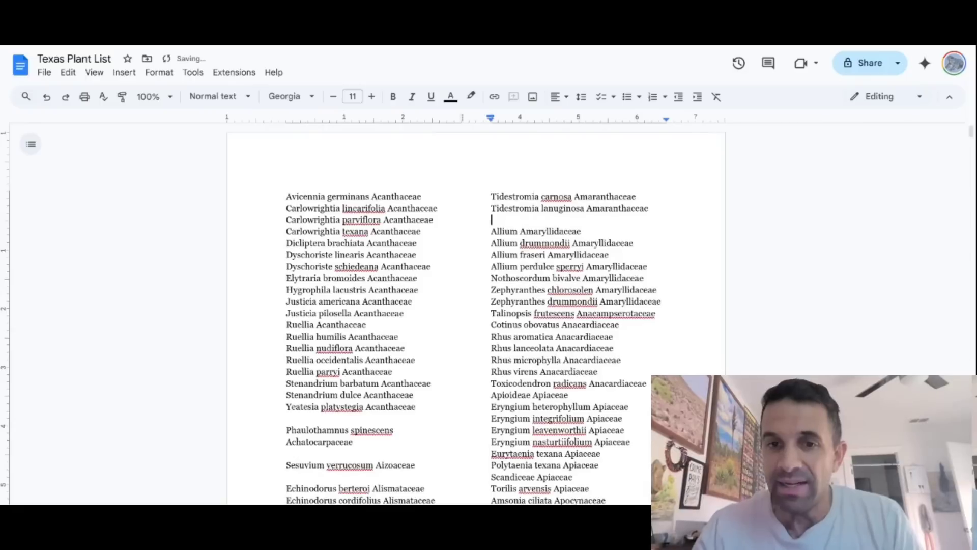
key(Down)
key(Down)
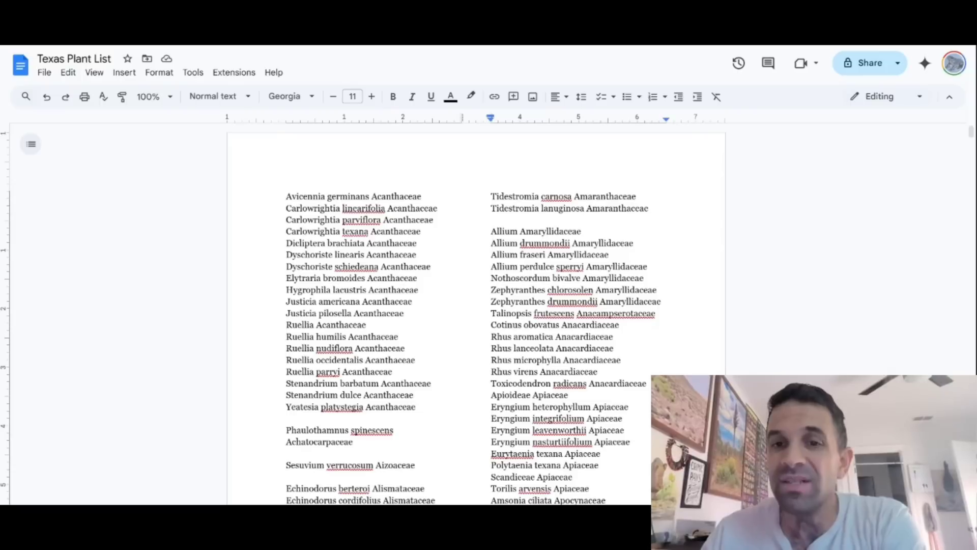
Step: Insert blank lines after the Amaryllidaceae group and above the Anacardiaceae group (Cotinus obovatus)
click(661, 302)
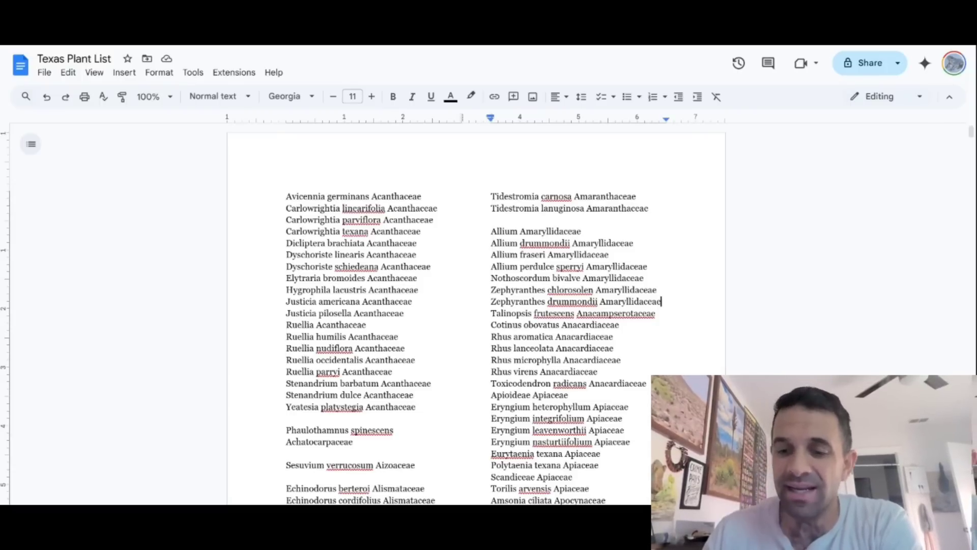
key(Return)
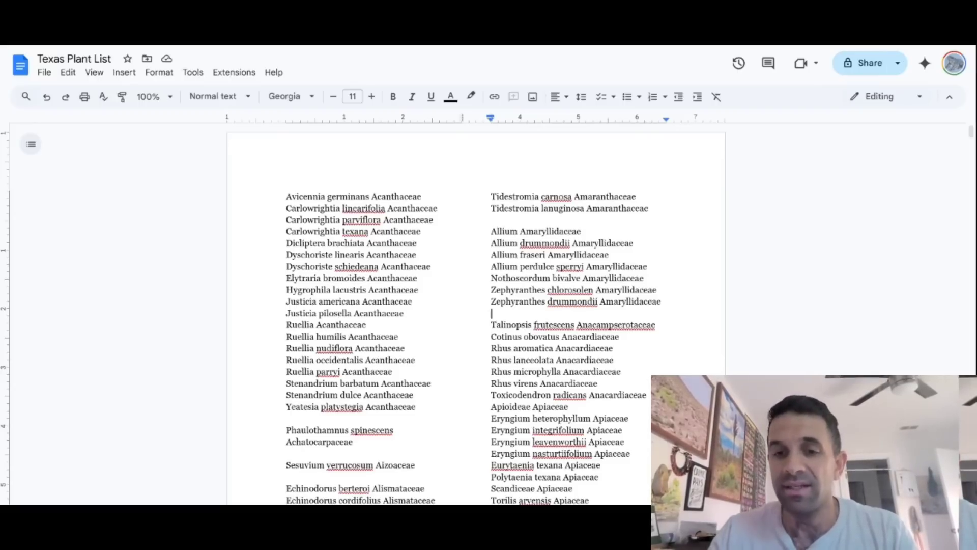
click(492, 337)
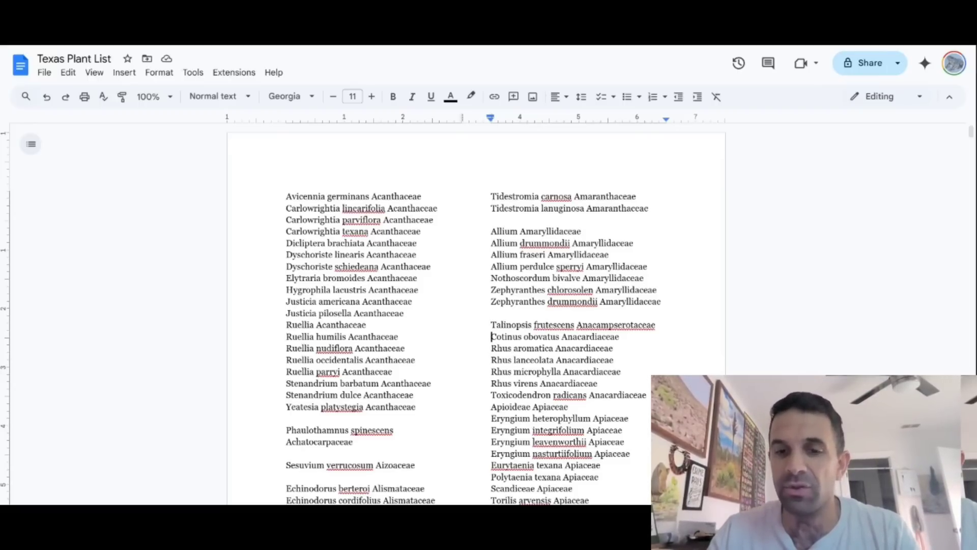
key(Return)
Step: Insert blank lines above the Apiaceae group and the Apocynaceae group (Amsonia ciliata)
key(Down)
key(Down)
key(Down)
key(Down)
key(Down)
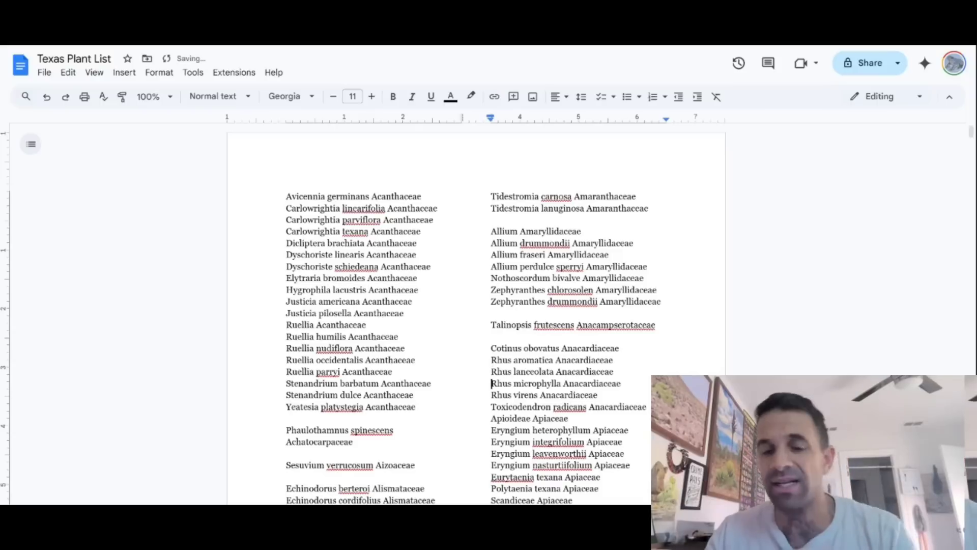
key(Down)
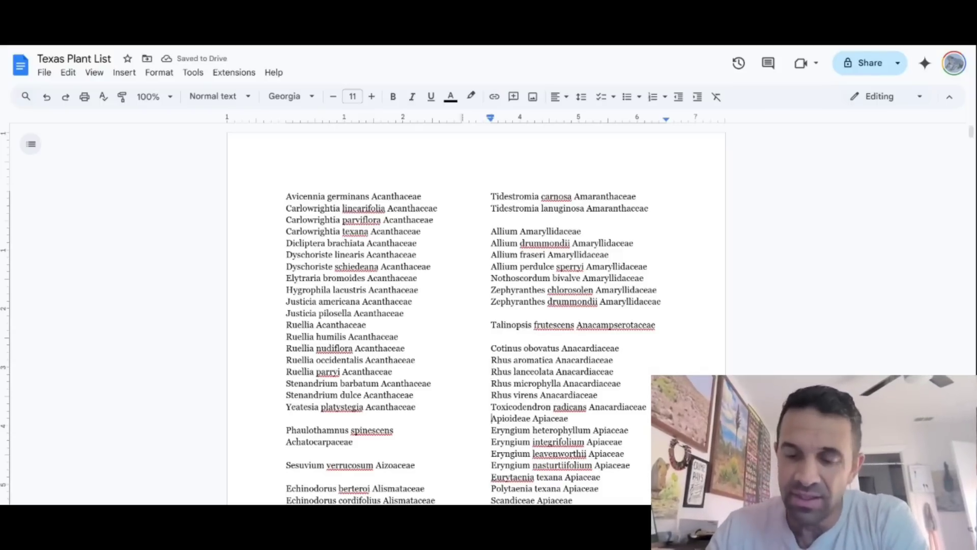
key(Return)
key(Down)
key(Down)
key(Down)
key(Down)
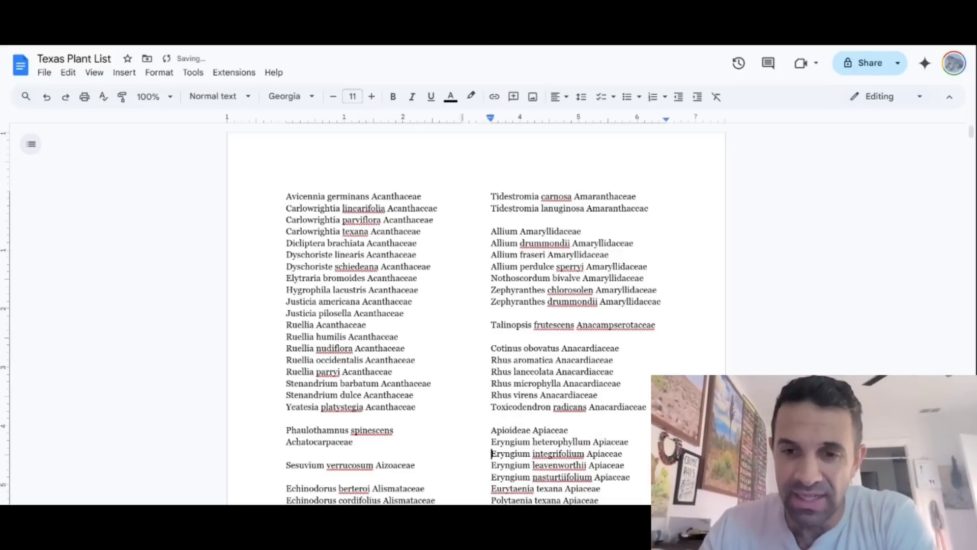
key(Down)
key(Down)
key(Down)
key(Down)
key(Down)
key(Down)
key(Down)
key(Down)
key(Down)
key(Down)
key(Down)
key(Down)
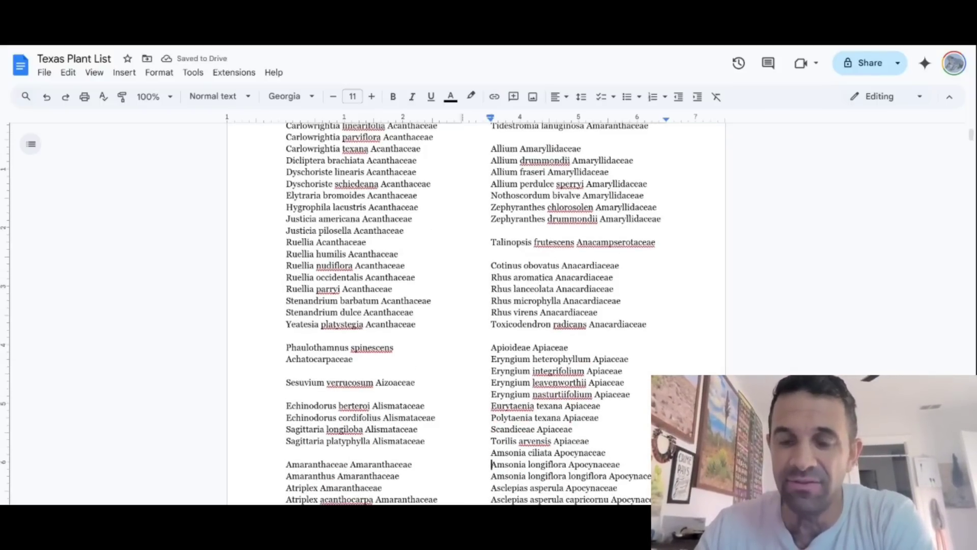
key(Up)
key(Up)
key(Up)
key(Up)
key(Up)
key(Up)
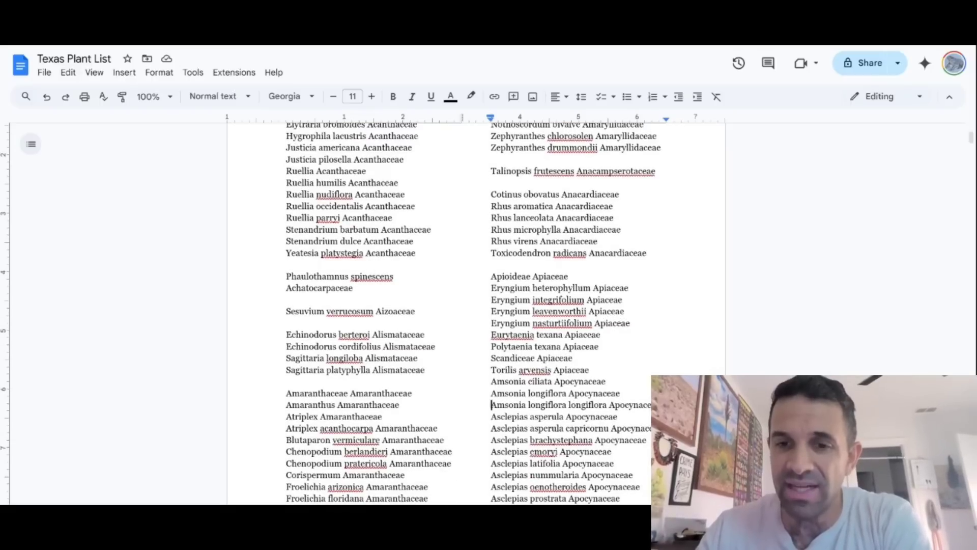
key(Up)
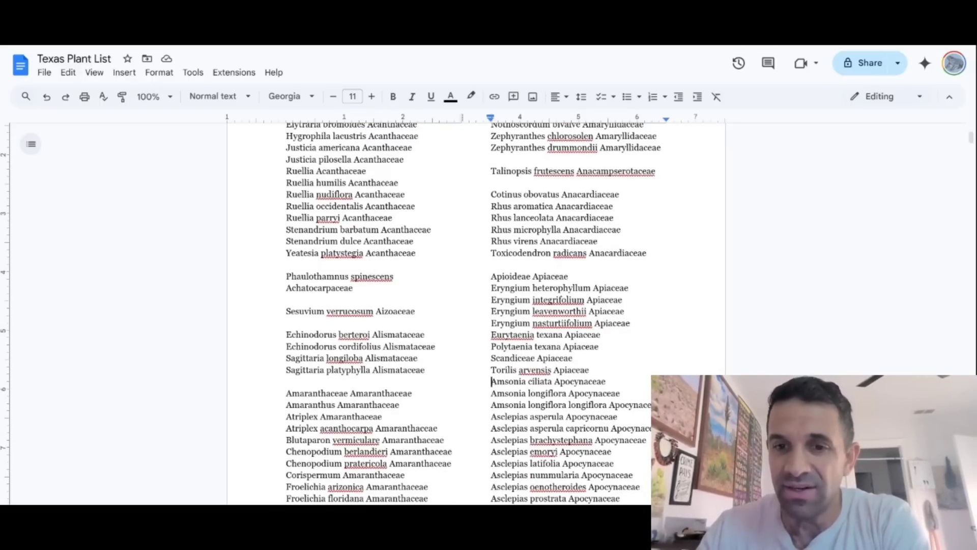
key(Return)
key(Down)
key(Down)
key(Down)
key(Down)
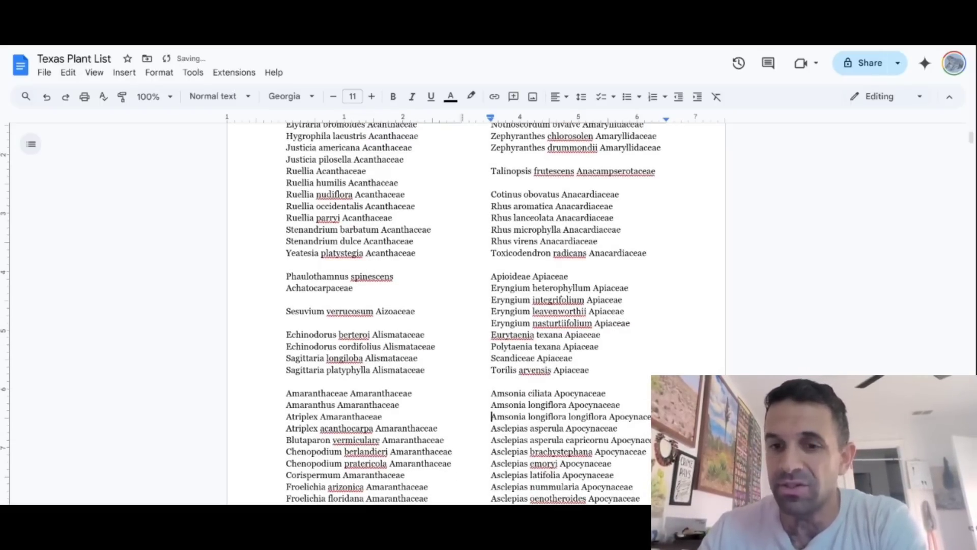
key(Down)
key(Down)
key(Down)
key(Down)
key(Down)
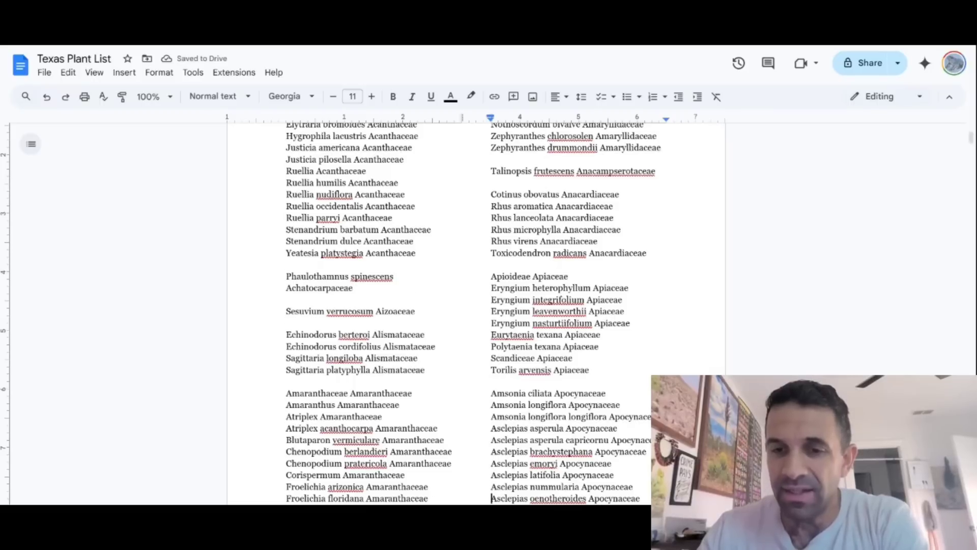
key(Down)
key(Down)
key(Down)
key(Down)
key(Down)
key(Down)
key(Down)
key(Down)
key(Down)
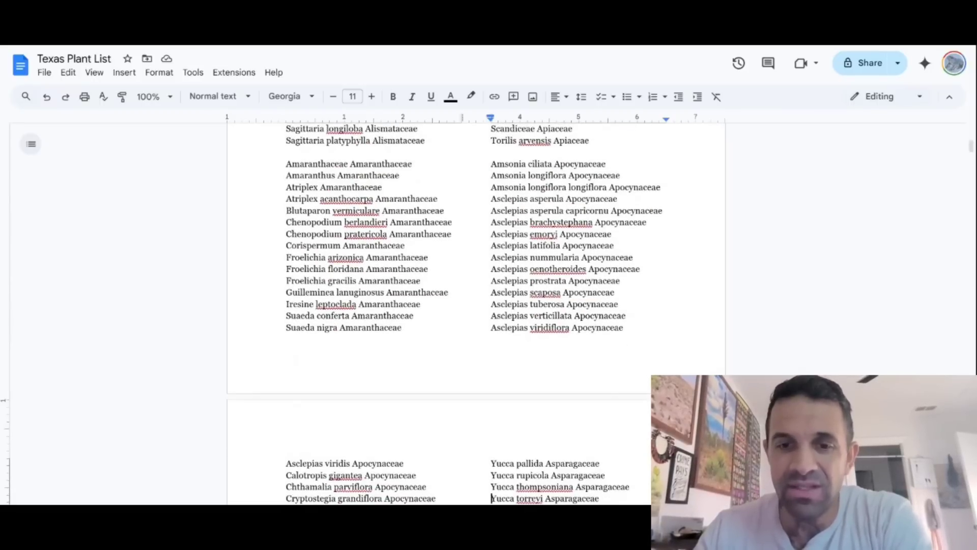
Step: Add blank lines before the Apodanthaceae, Aquifoliaceae (Ilex decidua) and Araceae (Colocasia esculenta) entries
click(630, 487)
scroll(630, 487, down, 7)
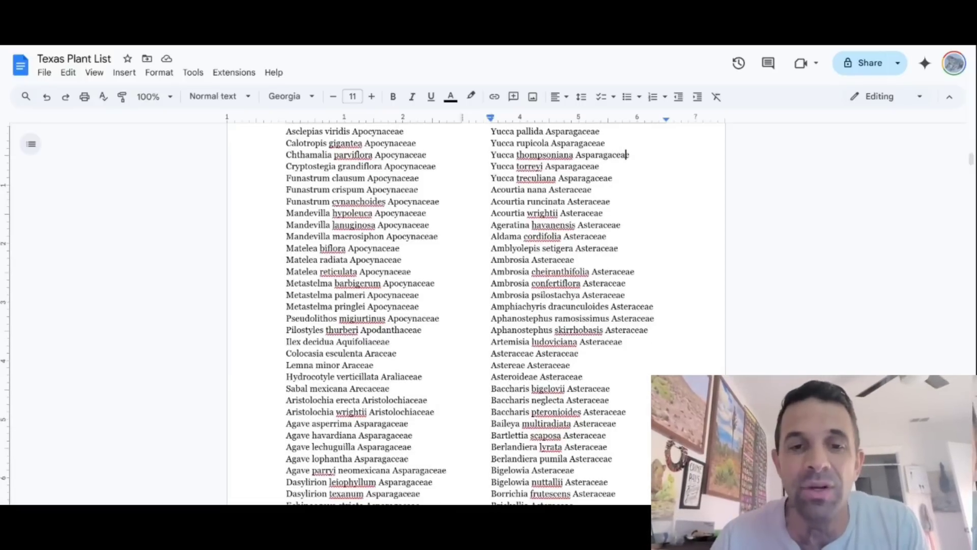
click(440, 318)
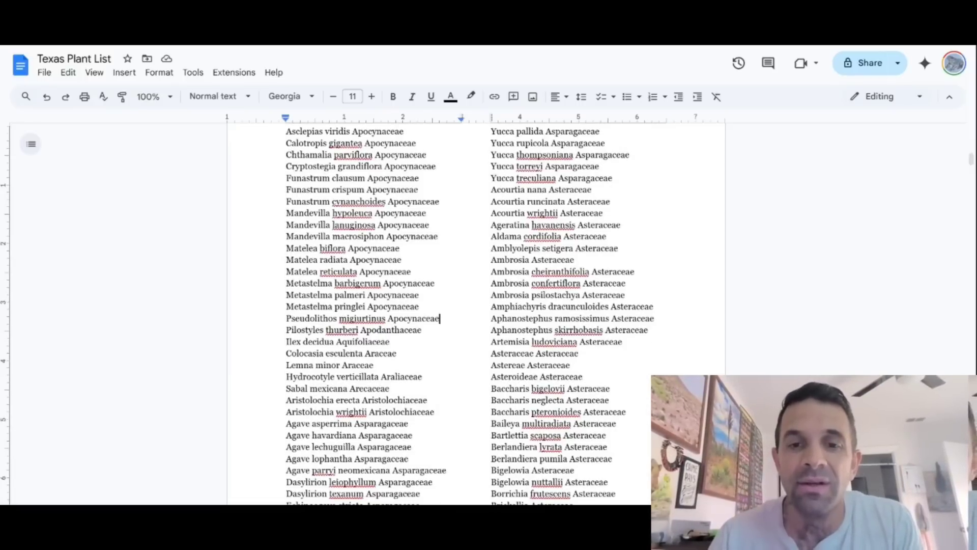
key(Return)
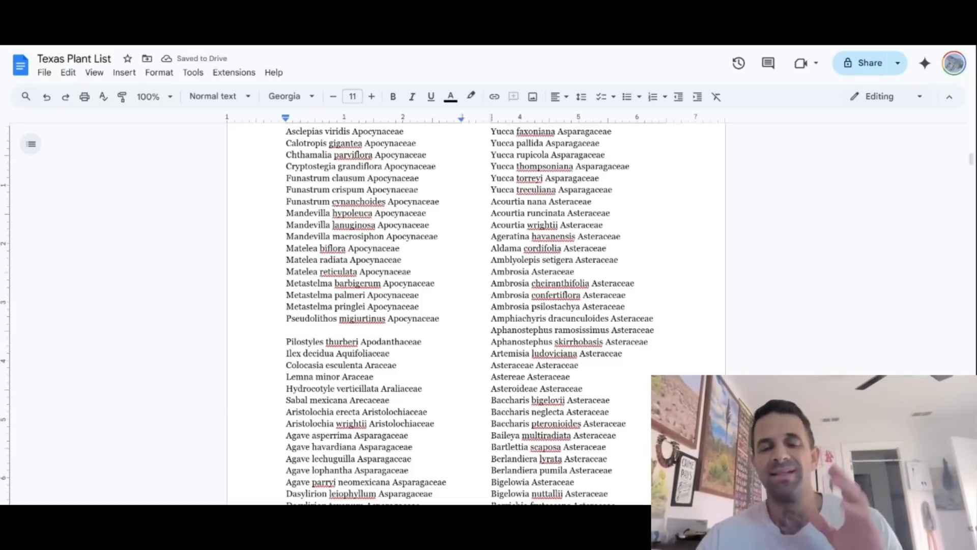
click(286, 353)
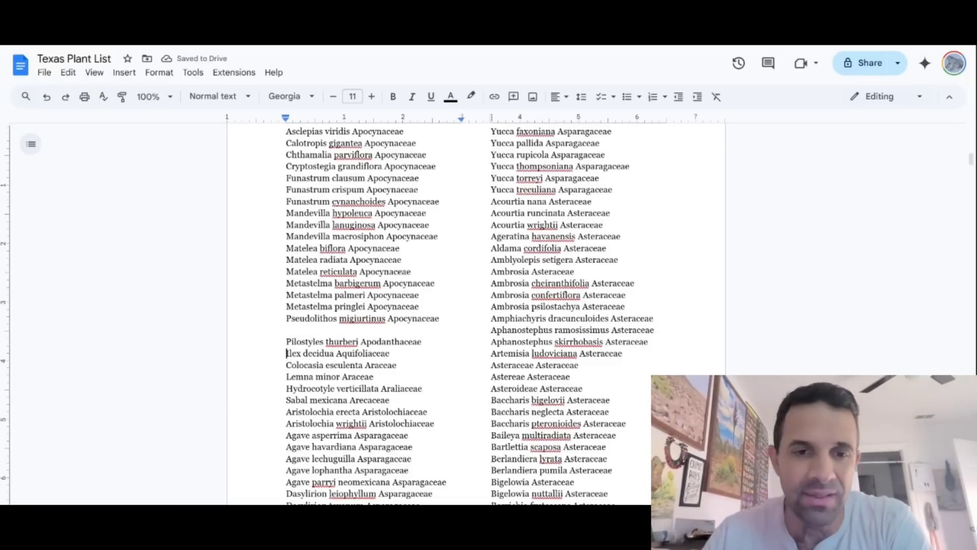
key(Return)
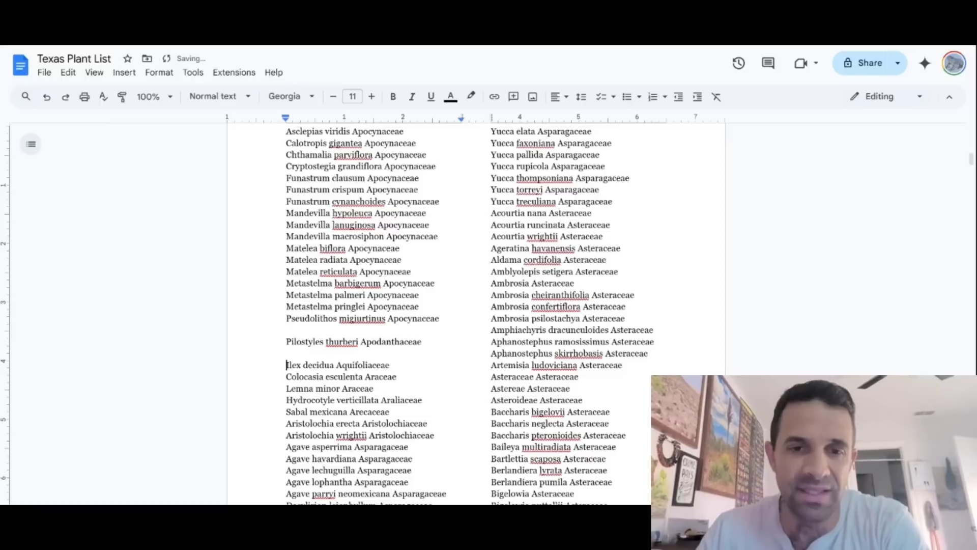
click(286, 376)
key(Return)
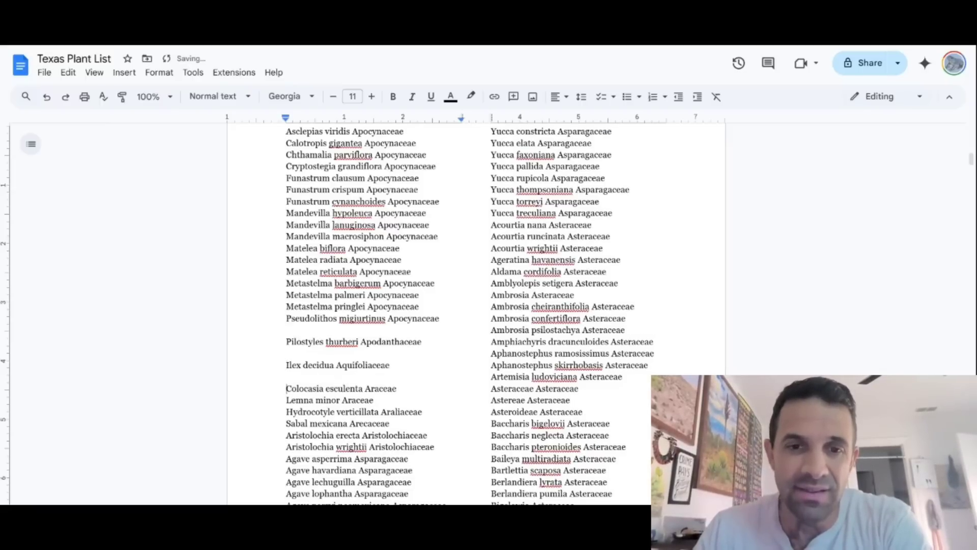
Step: Add blank lines above Hydrocotyle verticillata, Sabal mexicana, Aristolochia erecta and Agave asperrima
click(286, 412)
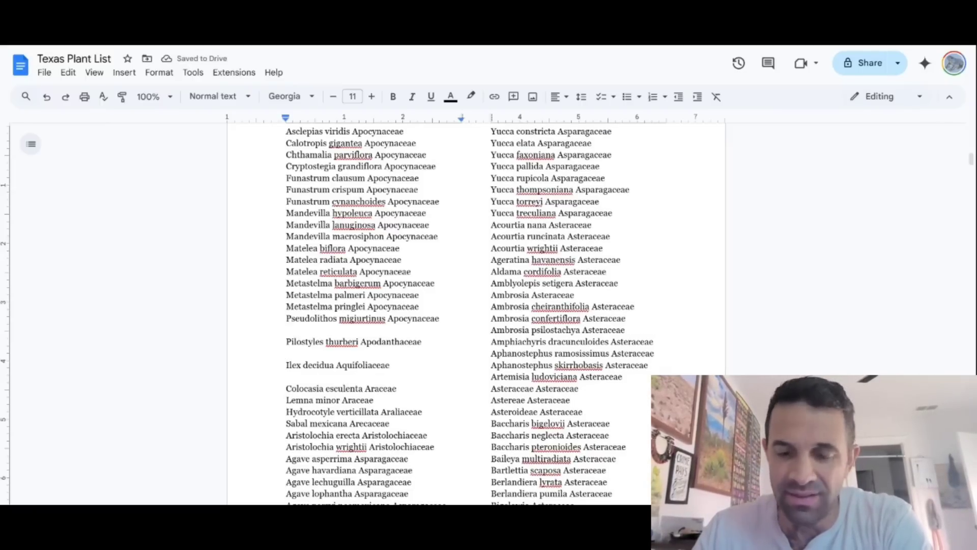
key(Return)
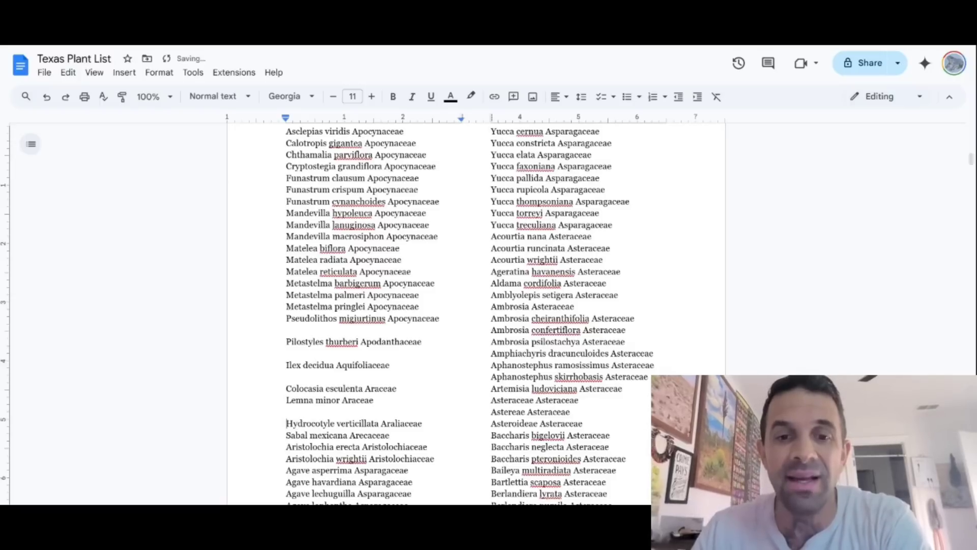
click(286, 435)
key(Return)
click(286, 458)
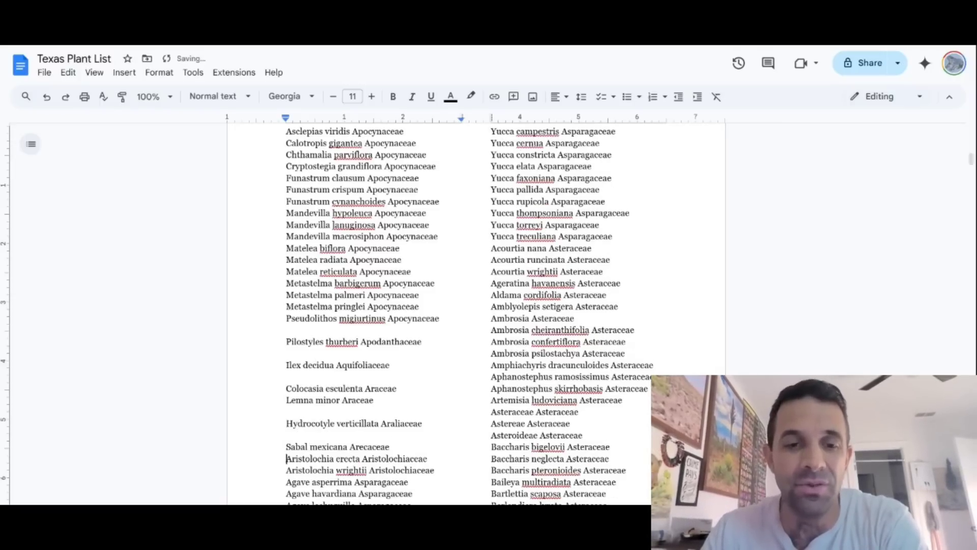
key(Return)
click(286, 481)
scroll(286, 482, down, 1)
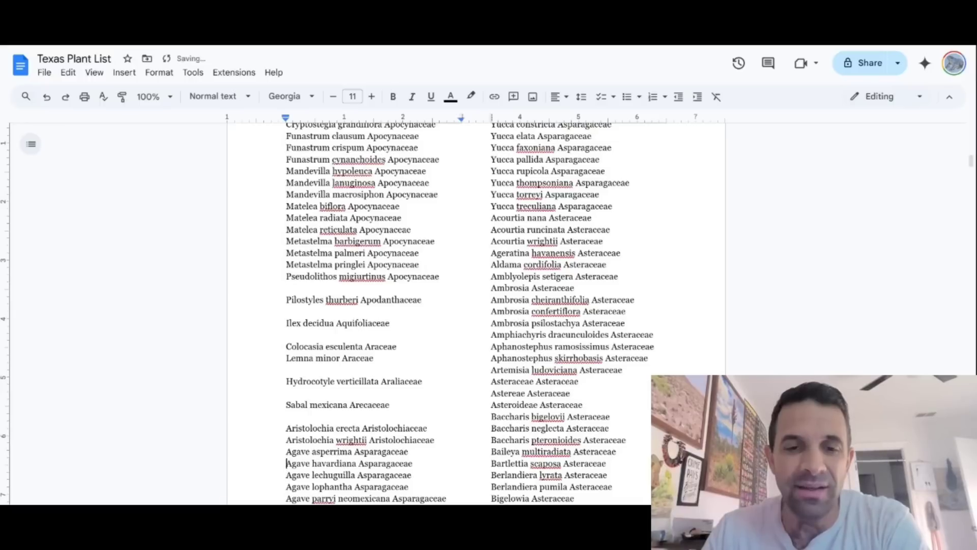
click(286, 451)
key(Return)
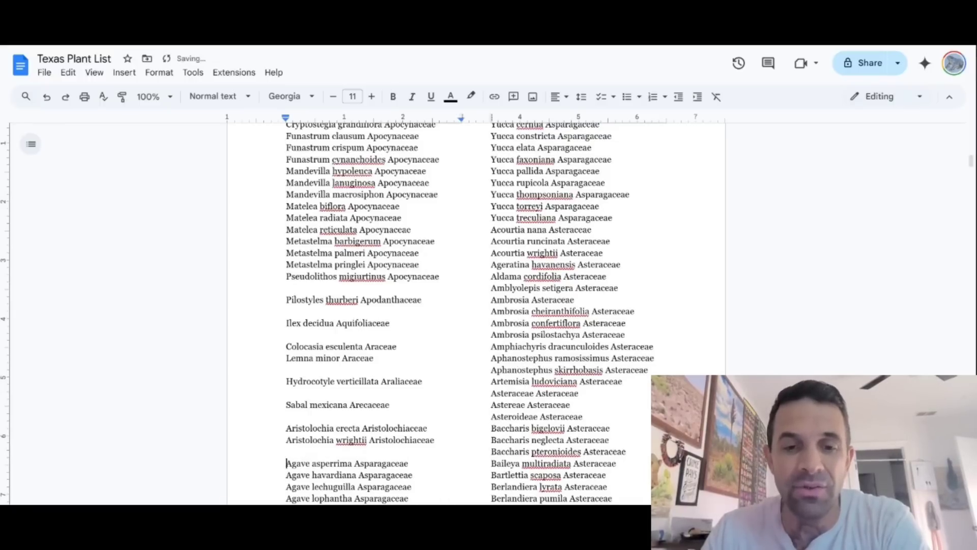
click(286, 503)
Step: Insert a blank line after 'Yucca treculiana Asparagaceae' ahead of the Asteraceae group
scroll(286, 502, down, 6)
click(286, 463)
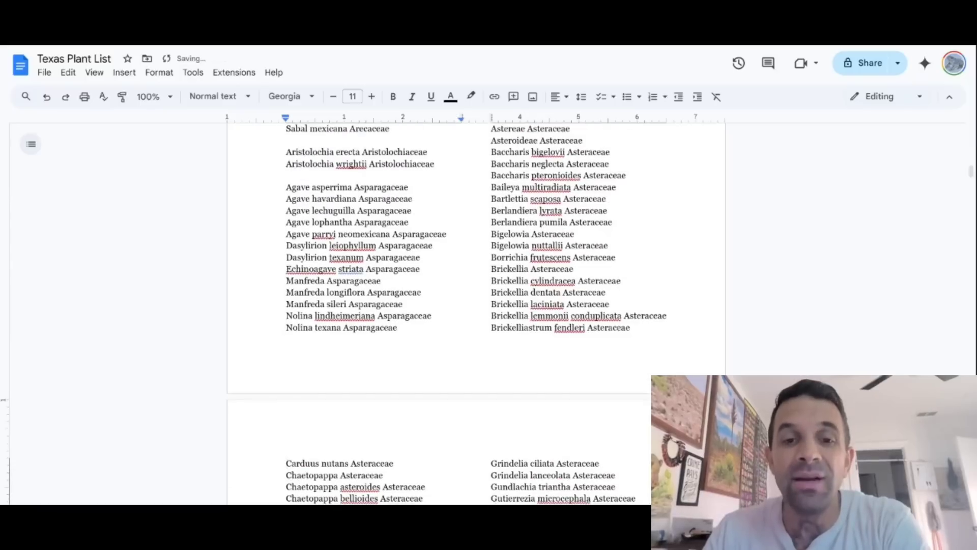
scroll(447, 315, up, 11)
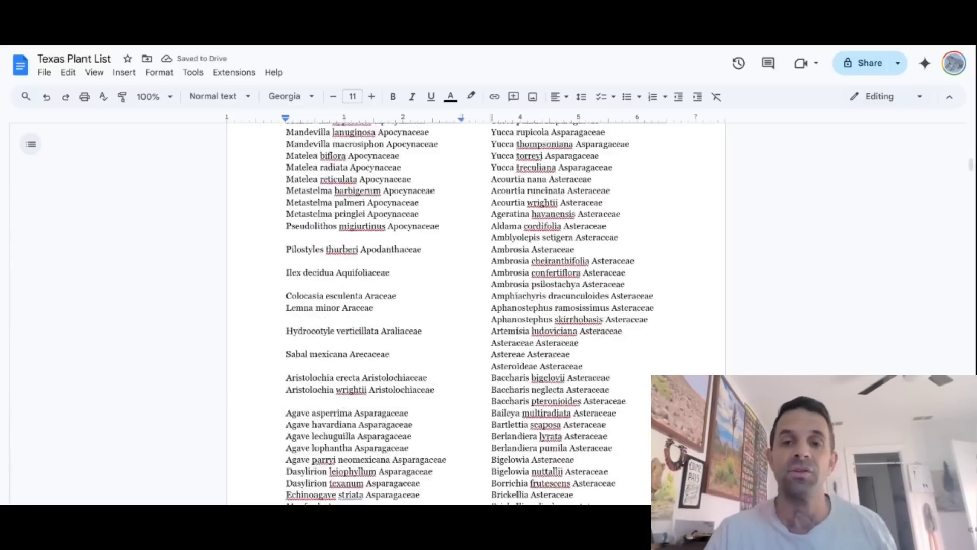
scroll(447, 314, down, 4)
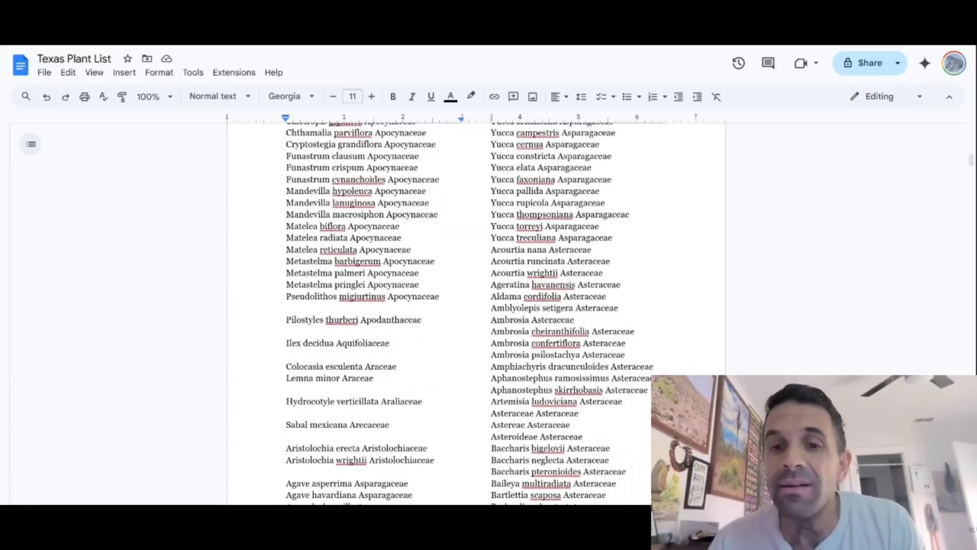
click(613, 238)
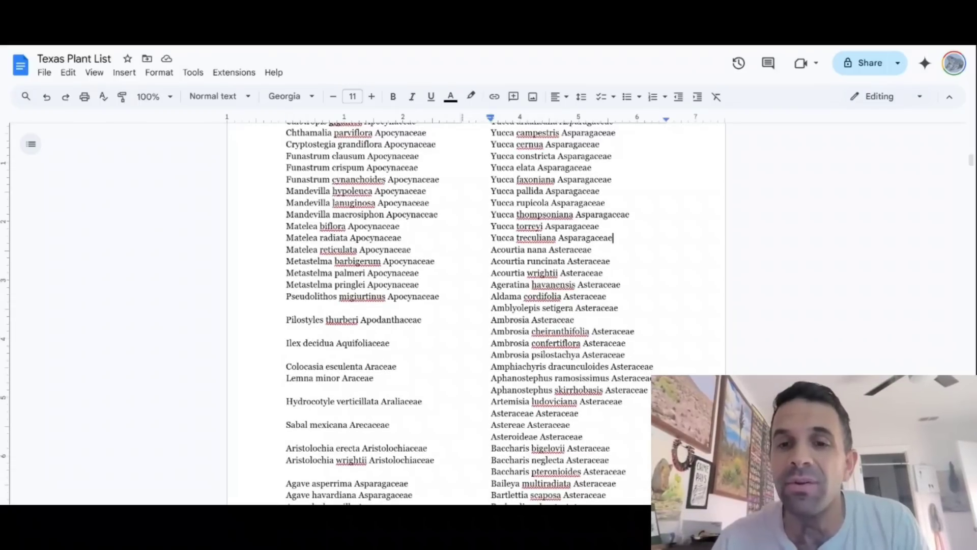
key(Return)
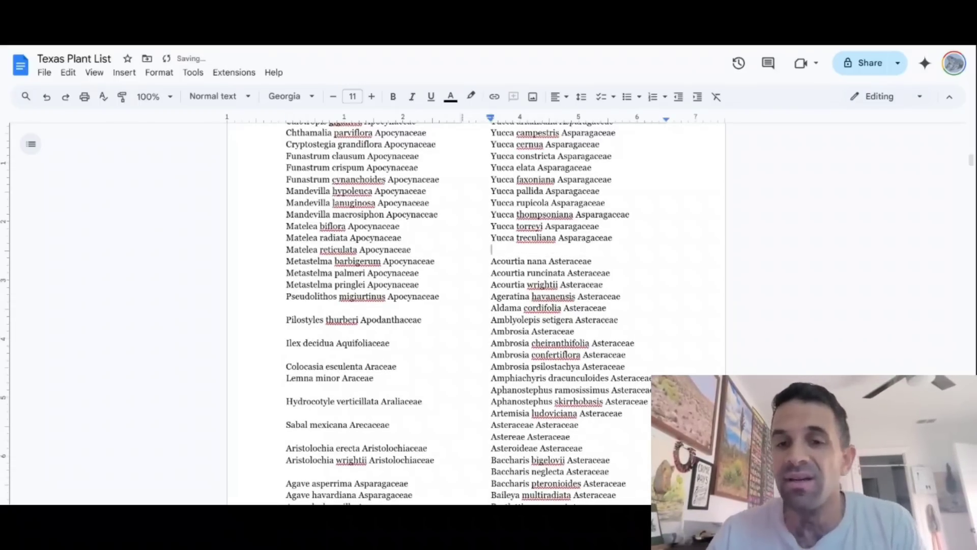